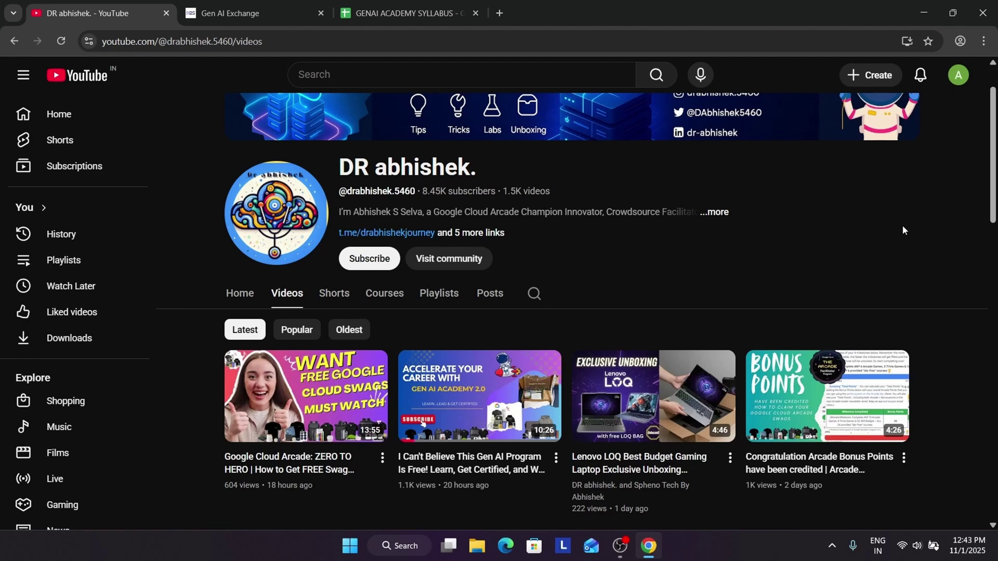
Bring up the Gen AI Academy 2.0 tab, glance back at the channel's videos, then return
left_click(259, 8)
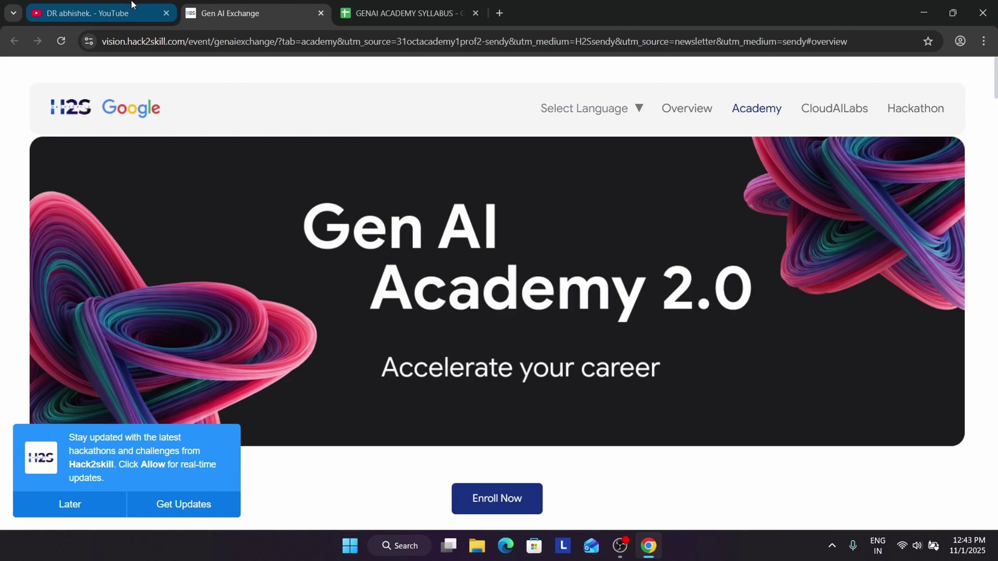
left_click(94, 13)
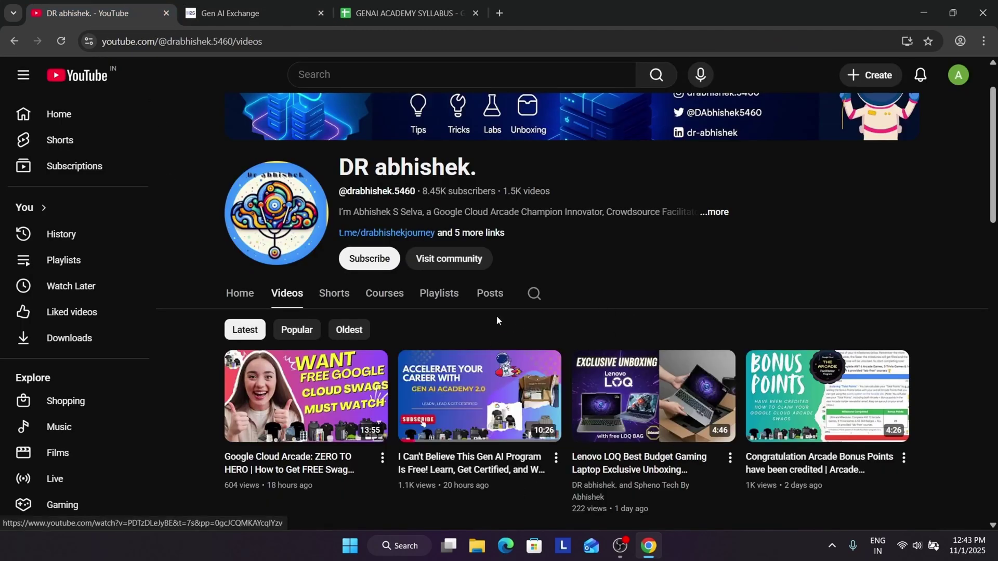
left_click(241, 9)
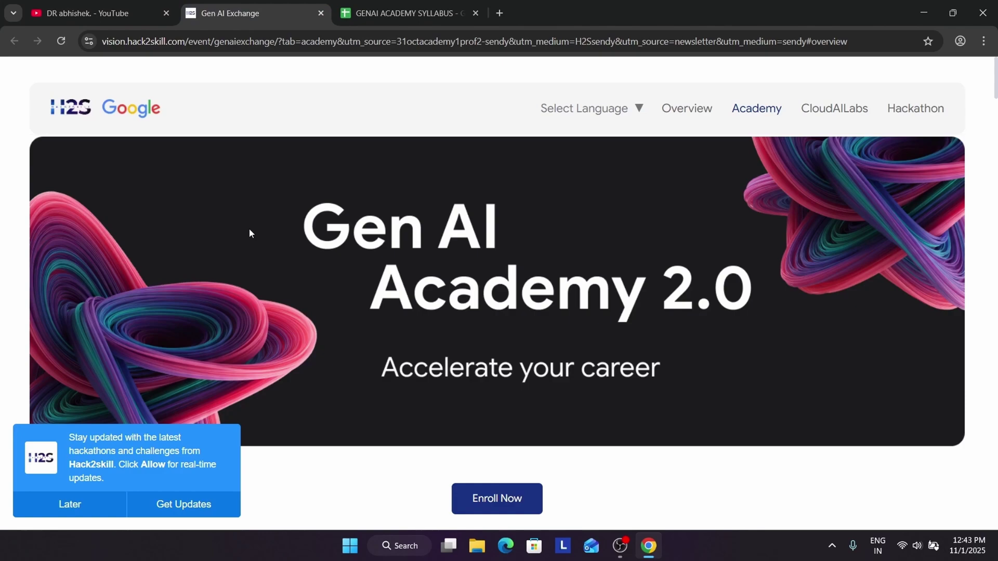
scroll(178, 150, "down", 5)
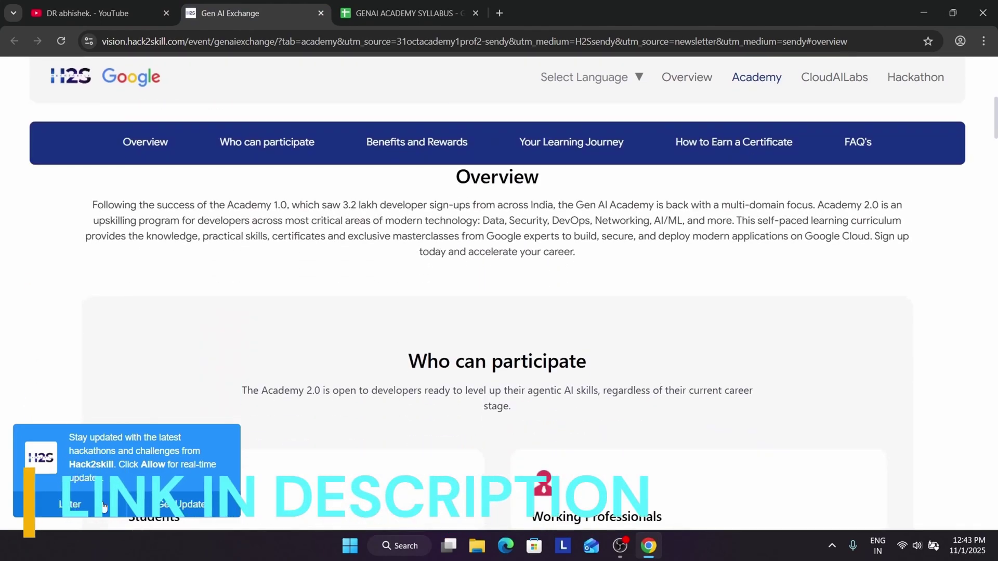
scroll(386, 344, "down", 3)
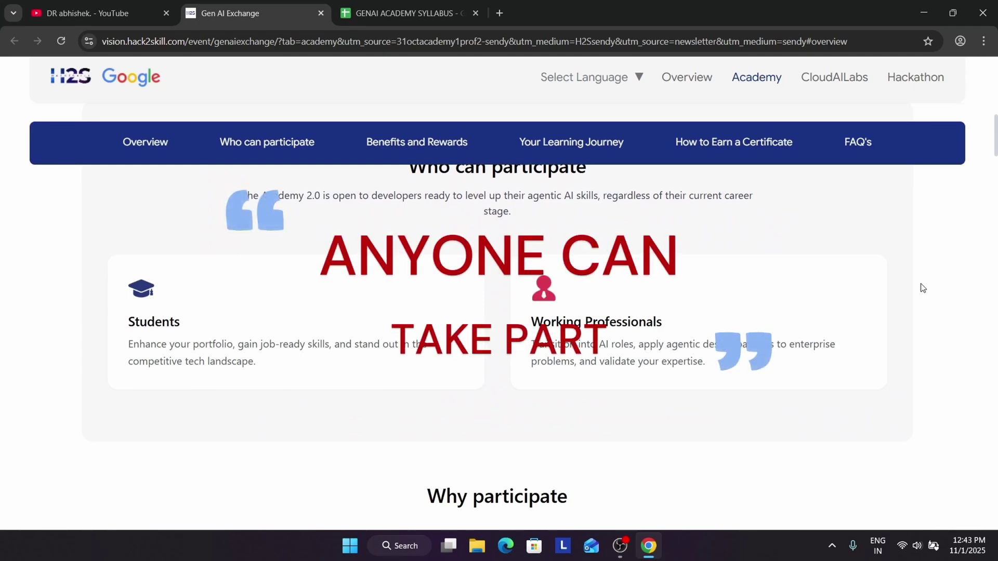
scroll(928, 338, "down", 3)
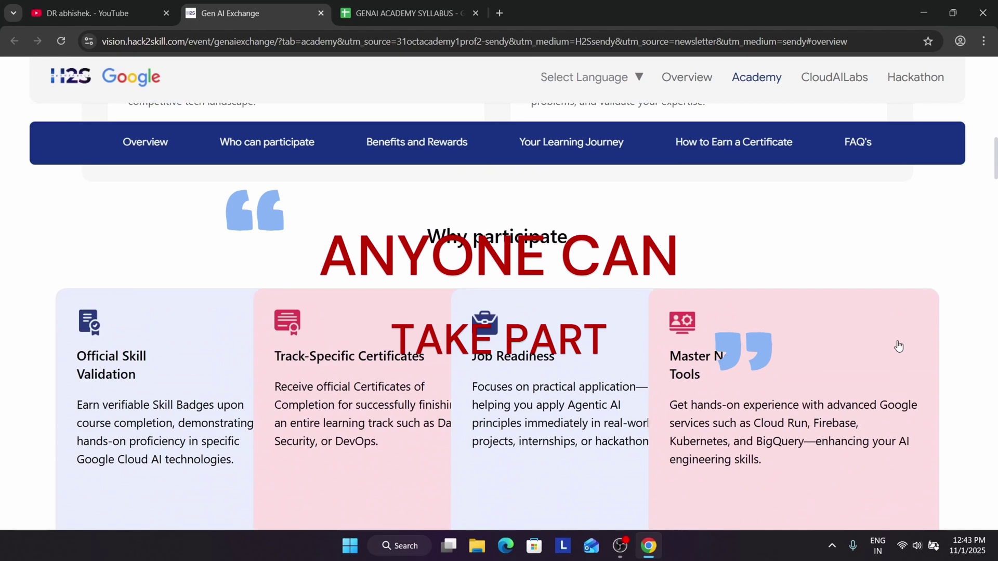
scroll(900, 346, "down", 1)
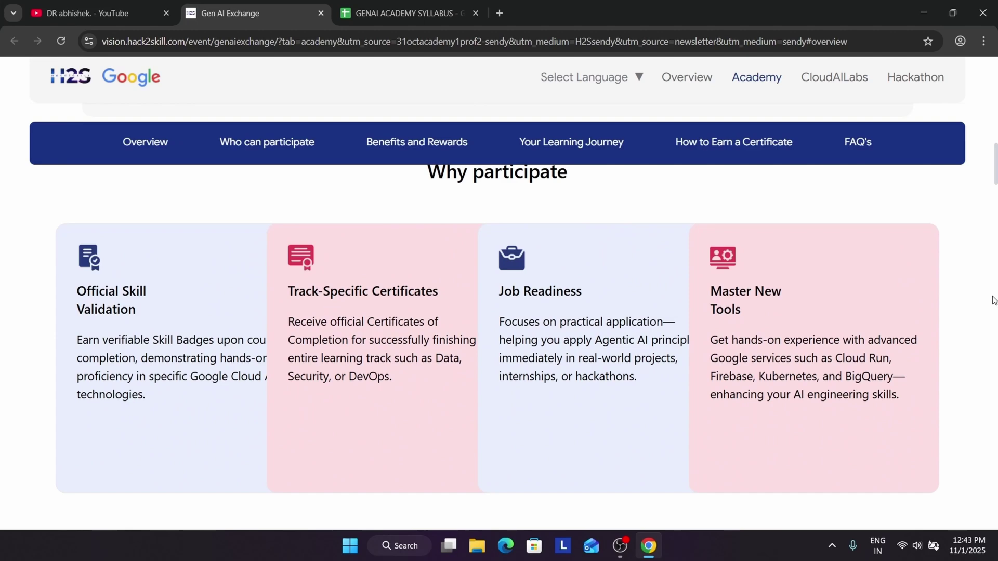
scroll(780, 359, "down", 2)
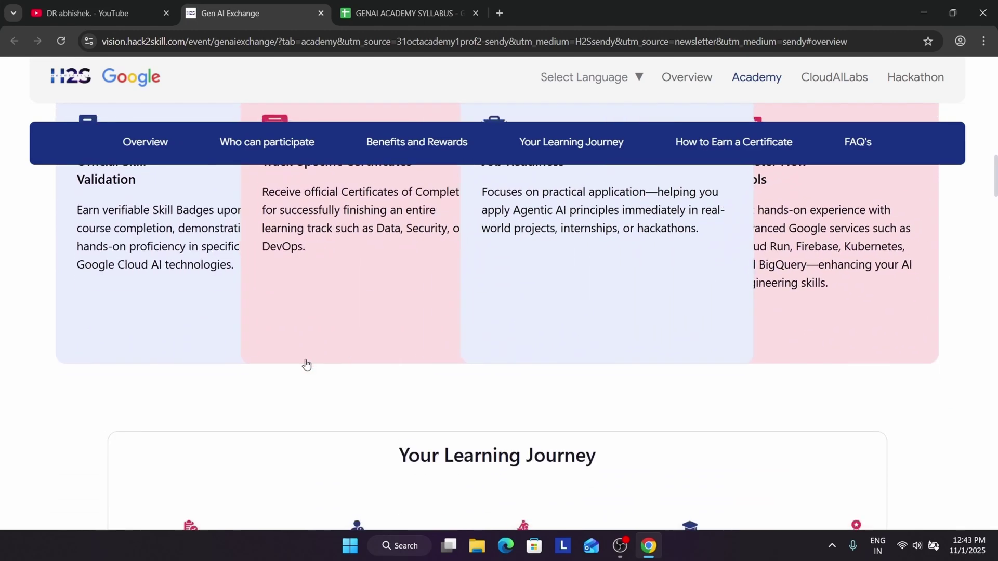
scroll(272, 366, "down", 3)
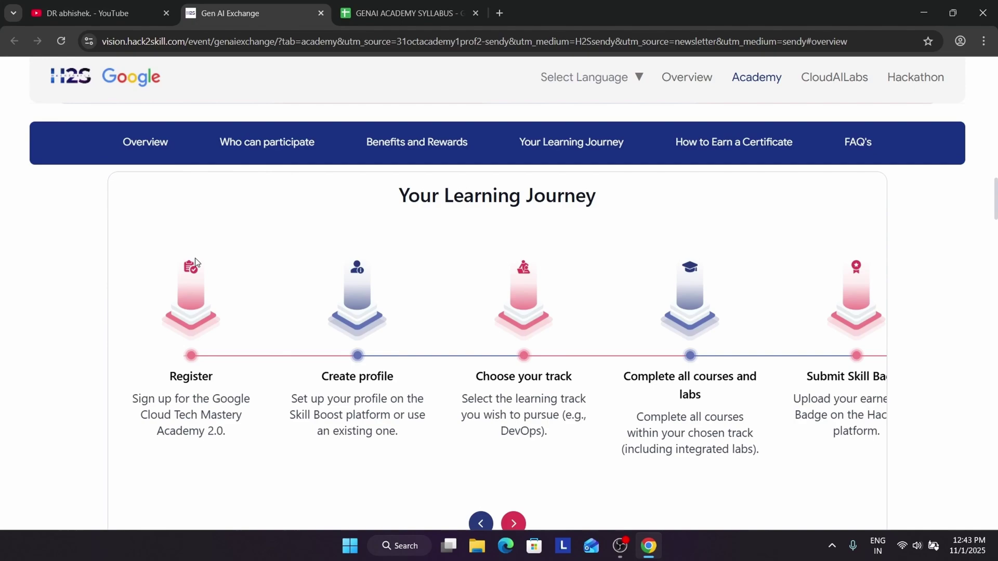
scroll(195, 265, "down", 2)
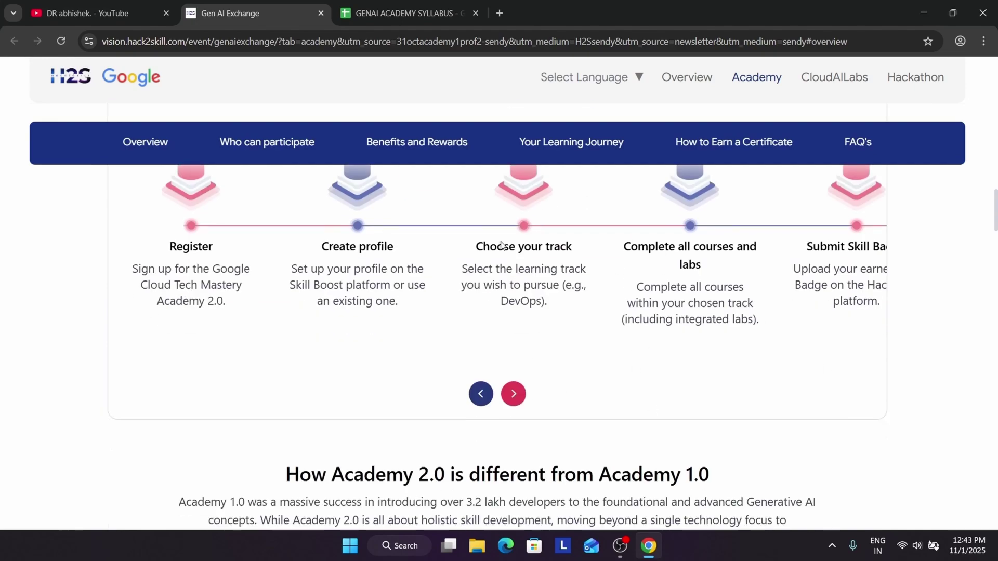
scroll(732, 320, "down", 2)
scroll(718, 332, "down", 4)
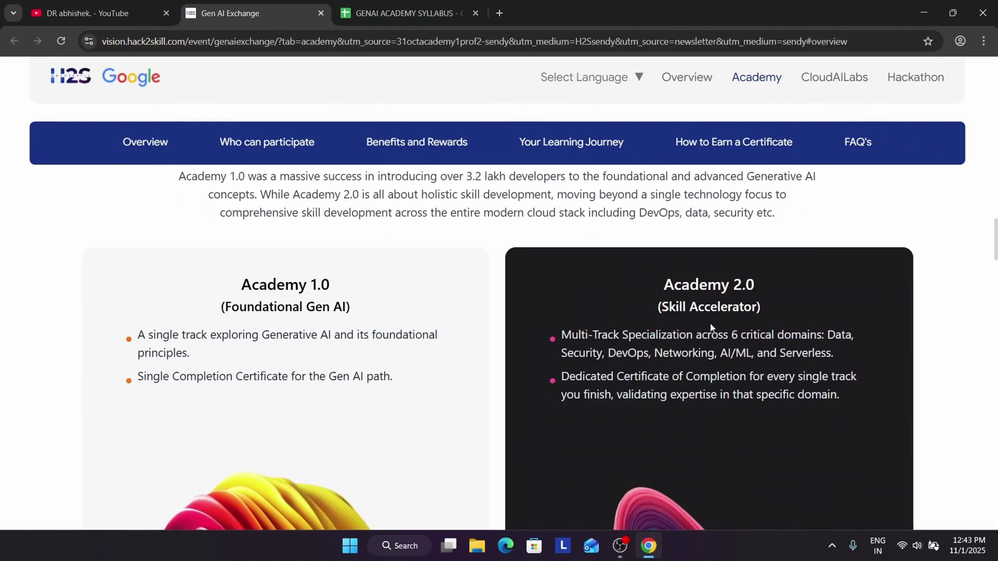
scroll(710, 328, "down", 3)
scroll(704, 328, "down", 3)
scroll(697, 326, "down", 1)
scroll(693, 325, "up", 2)
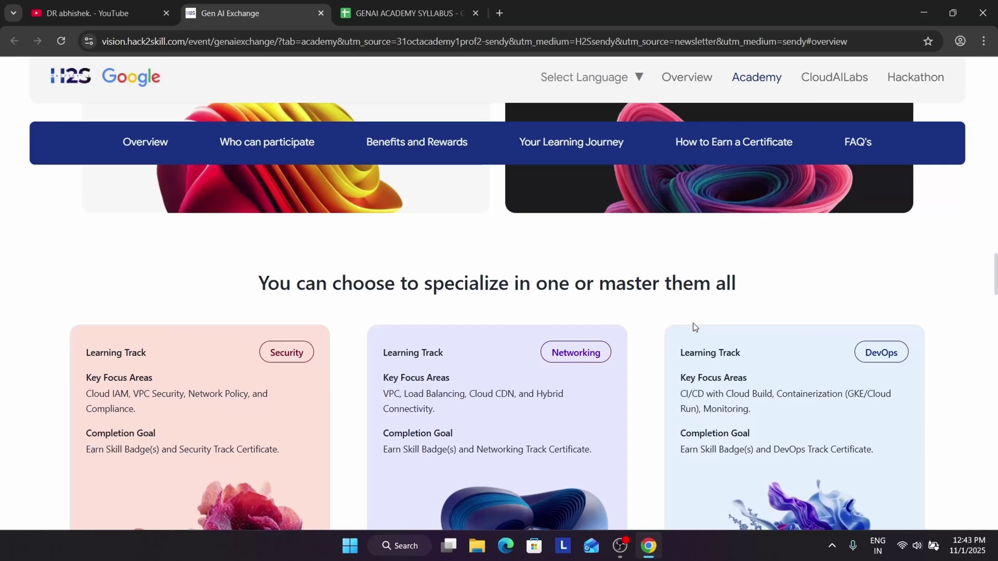
scroll(693, 323, "down", 1)
scroll(691, 326, "down", 1)
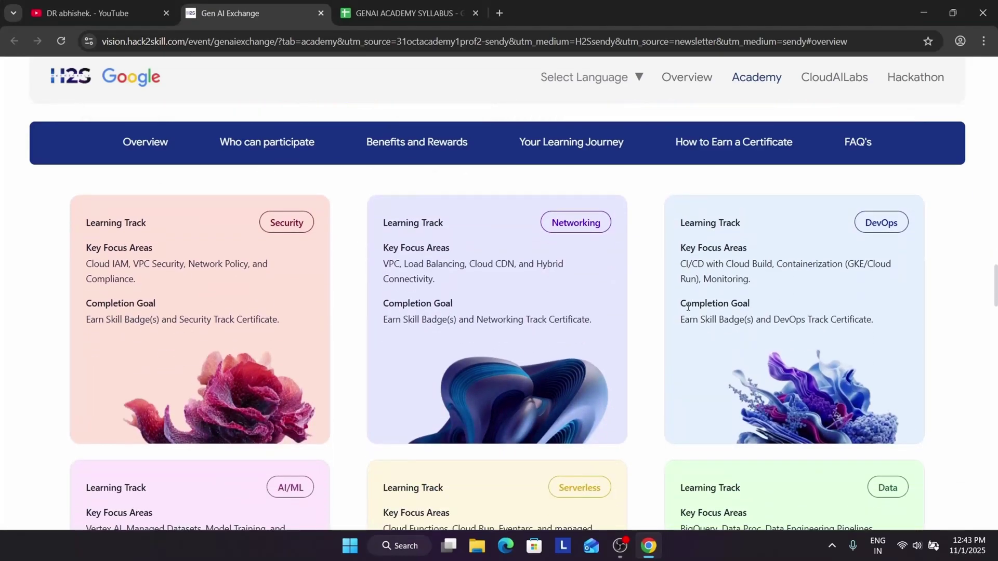
scroll(689, 323, "down", 2)
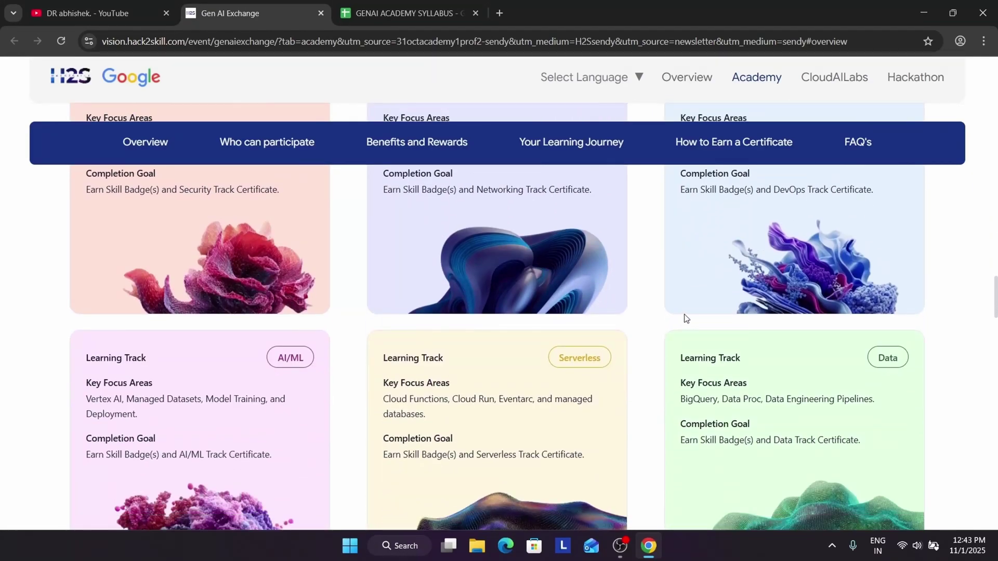
scroll(686, 320, "down", 3)
scroll(685, 318, "down", 3)
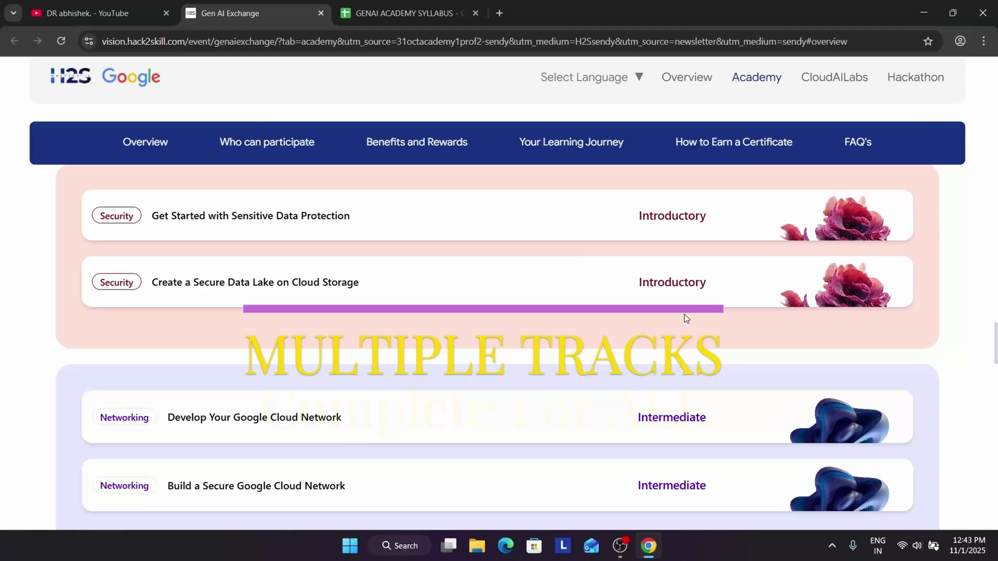
scroll(462, 298, "up", 1)
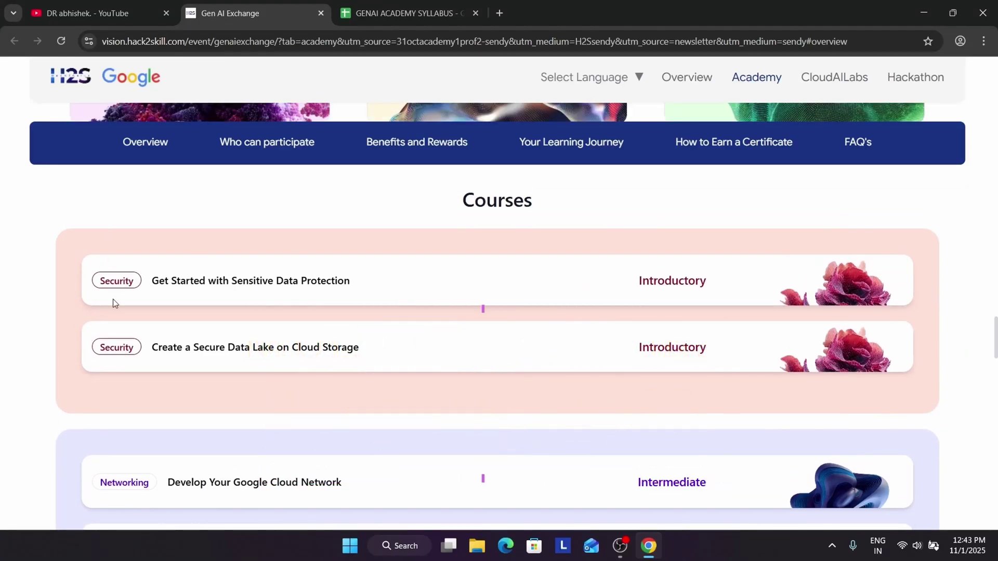
scroll(114, 350, "down", 3)
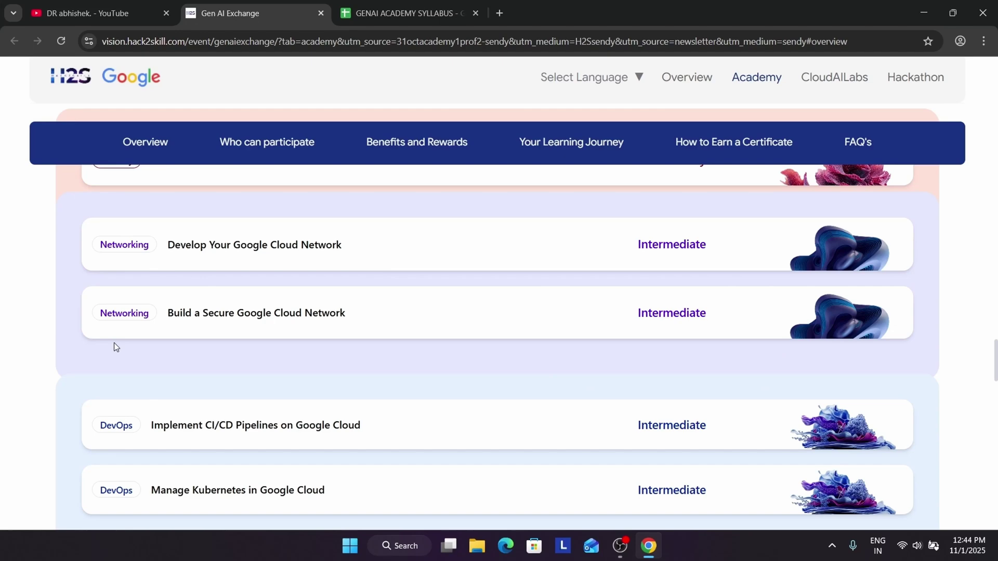
scroll(114, 343, "up", 1)
scroll(305, 312, "down", 3)
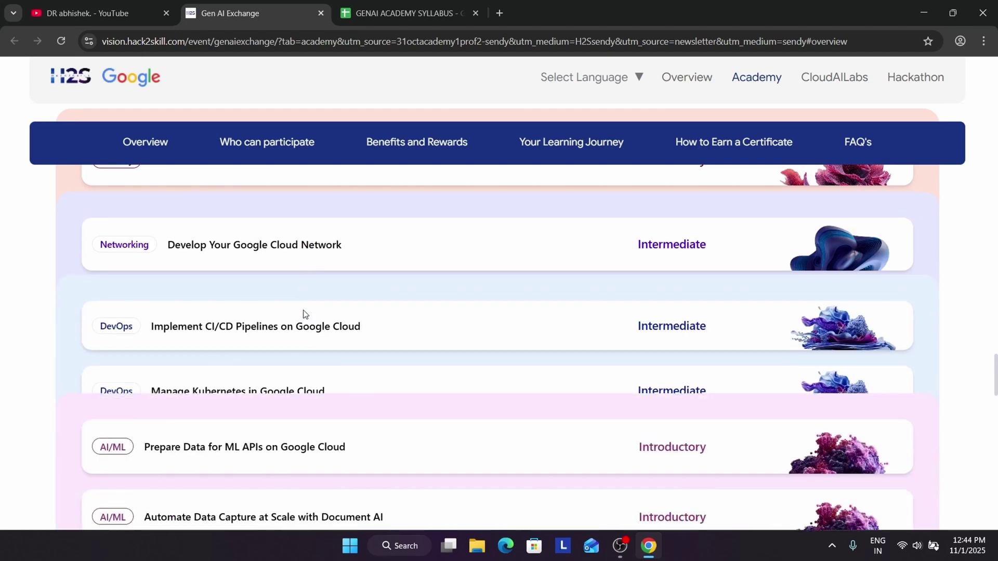
scroll(278, 367, "down", 3)
scroll(249, 394, "up", 2)
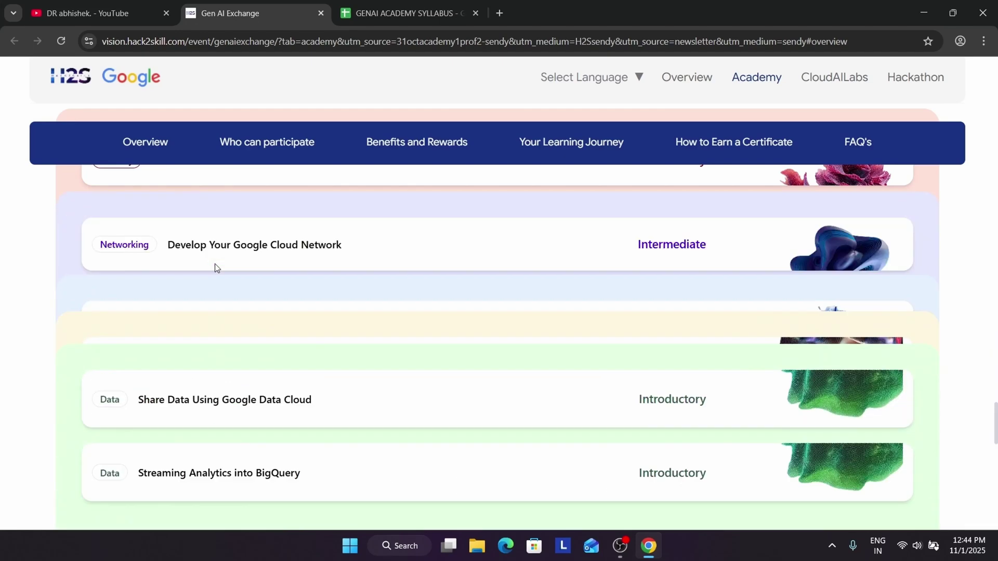
scroll(227, 286, "up", 2)
scroll(241, 305, "up", 2)
scroll(617, 270, "up", 4)
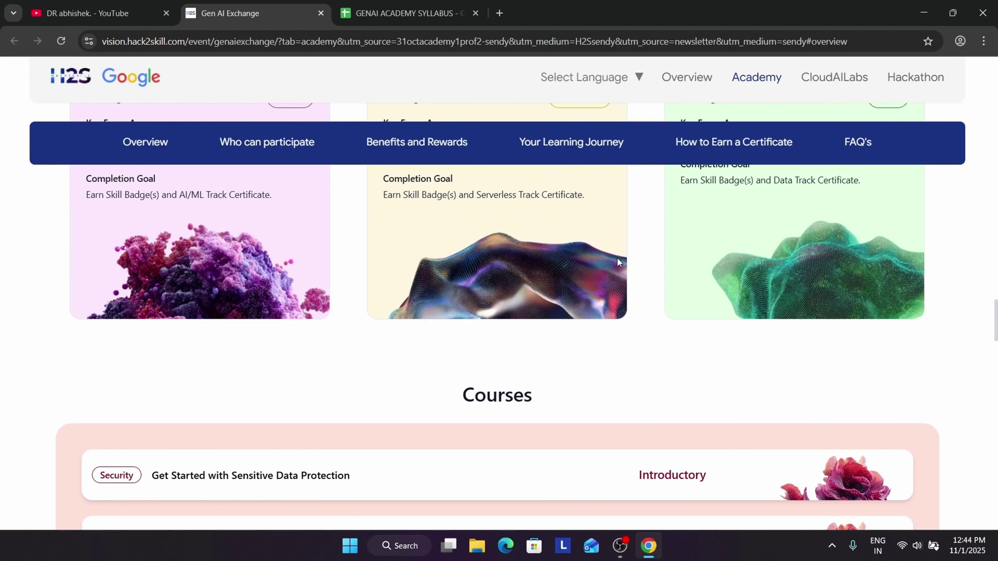
Flip between the syllabus spreadsheet and the Gen AI Academy 2.0 page, settling on the syllabus
key("ctrl+Tab")
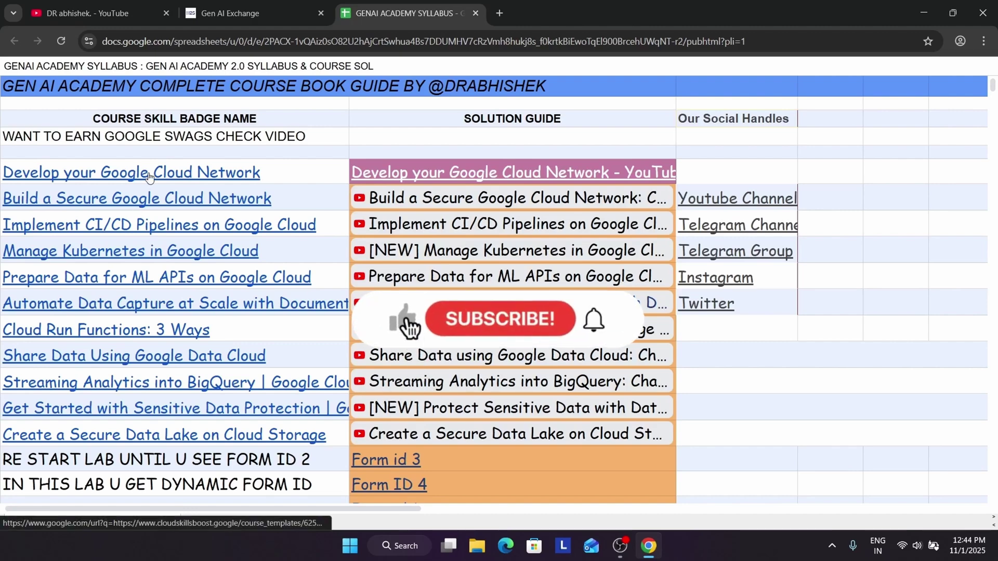
key("ctrl+shift+Tab")
scroll(234, 340, "down", 4)
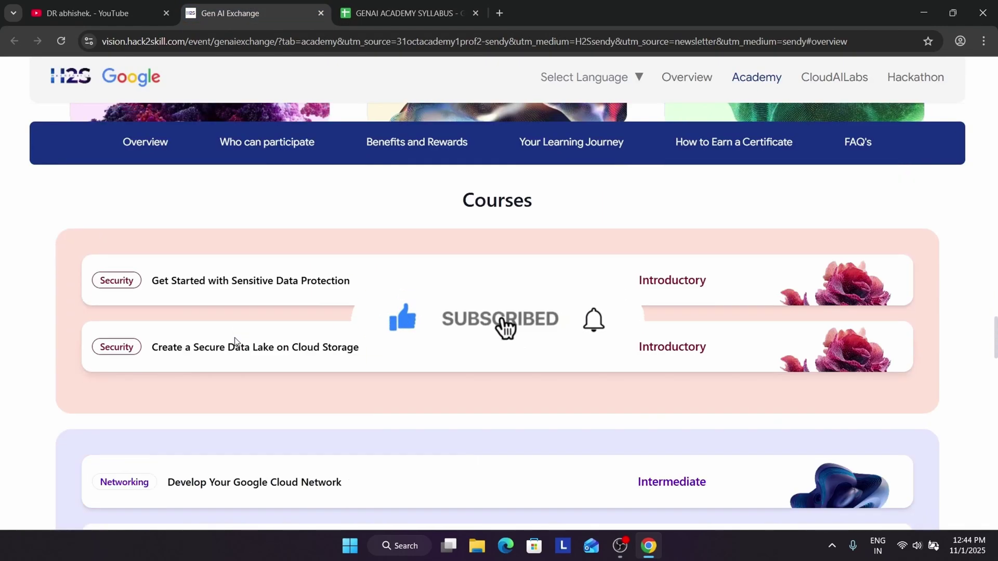
scroll(276, 343, "down", 2)
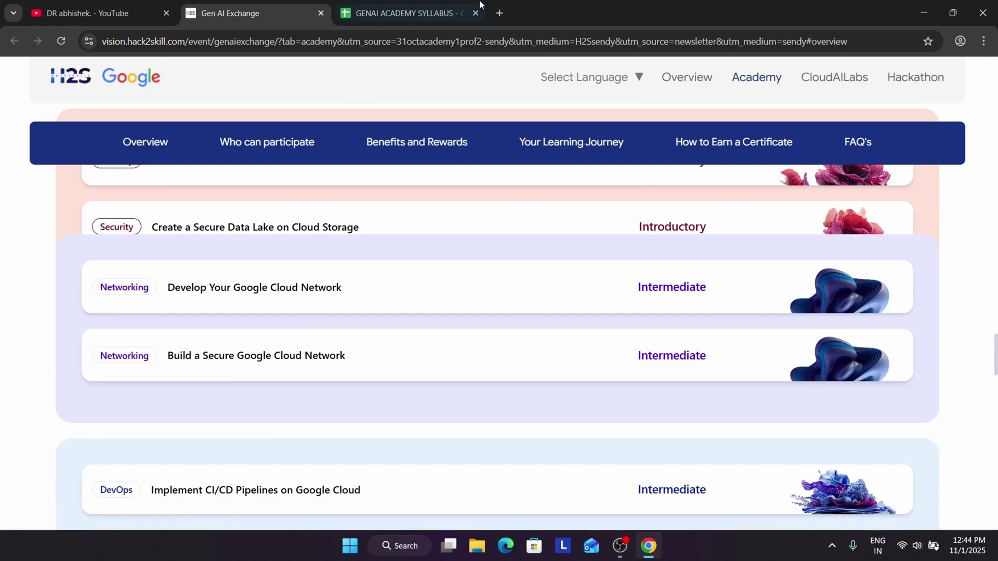
key("ctrl+Tab")
scroll(253, 324, "down", 4)
scroll(252, 324, "down", 1)
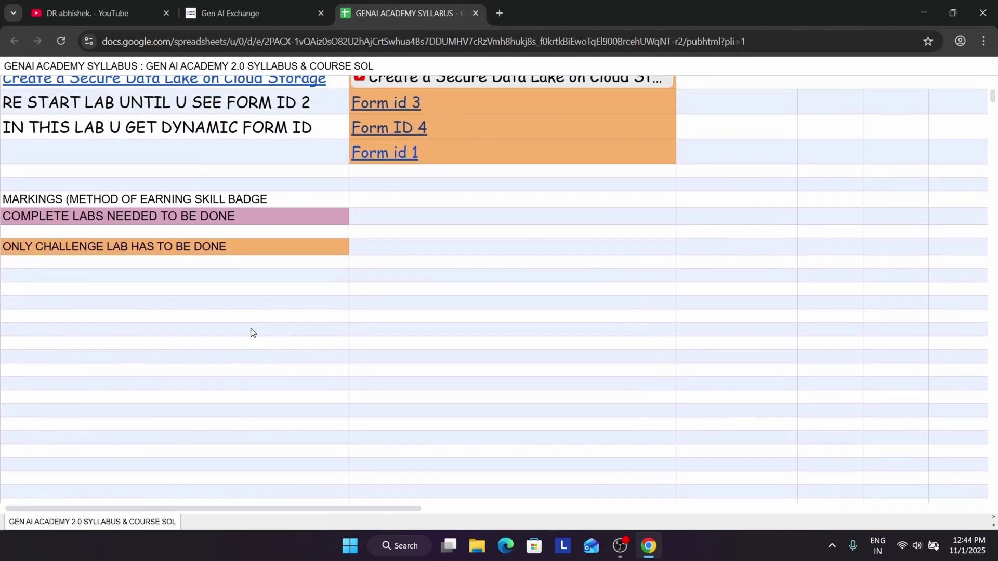
scroll(250, 328, "up", 5)
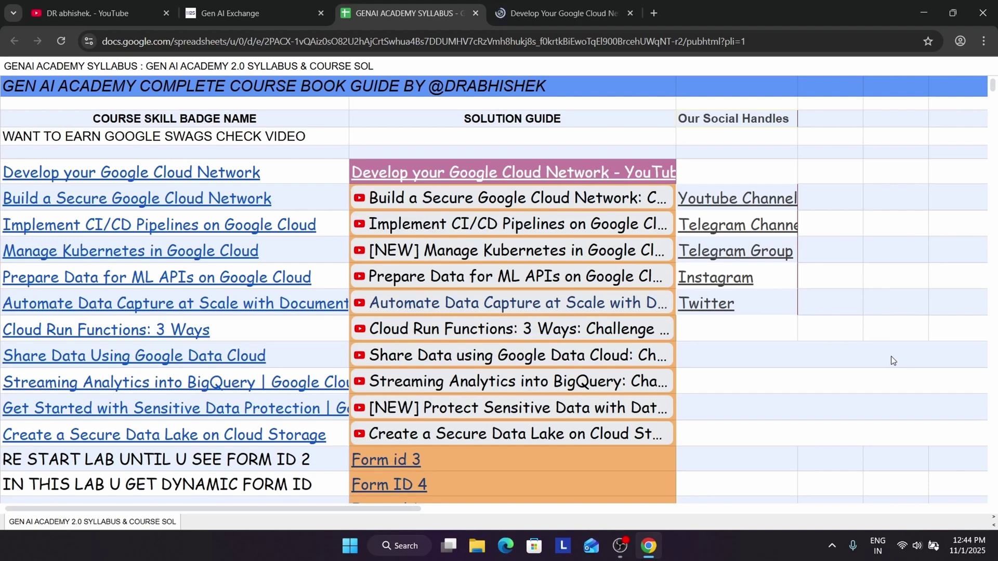
scroll(877, 343, "down", 3)
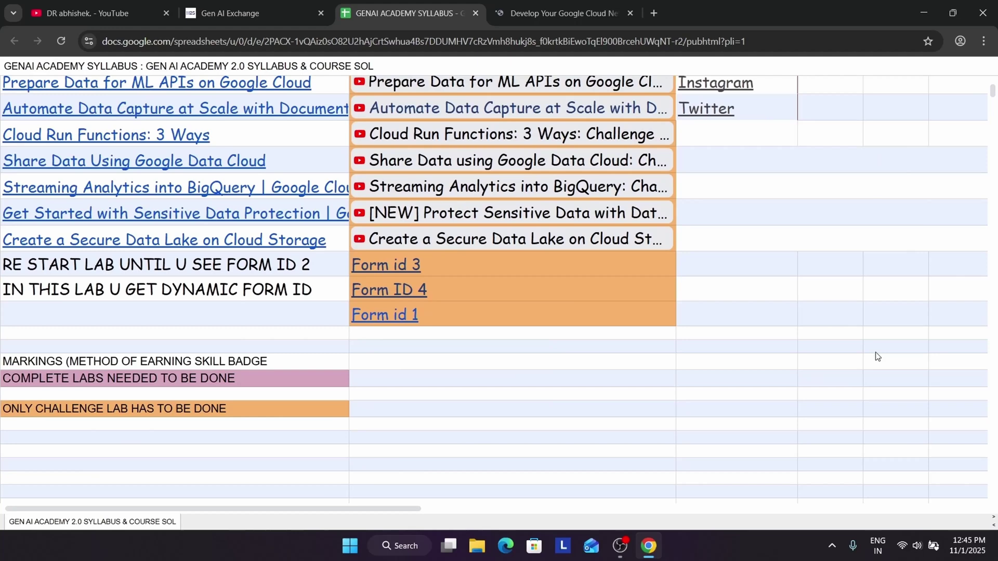
On the Develop your Google Cloud Network course, read the challenge heading, dismiss sign-in, and launch the lab
left_click(561, 12)
scroll(575, 283, "down", 4)
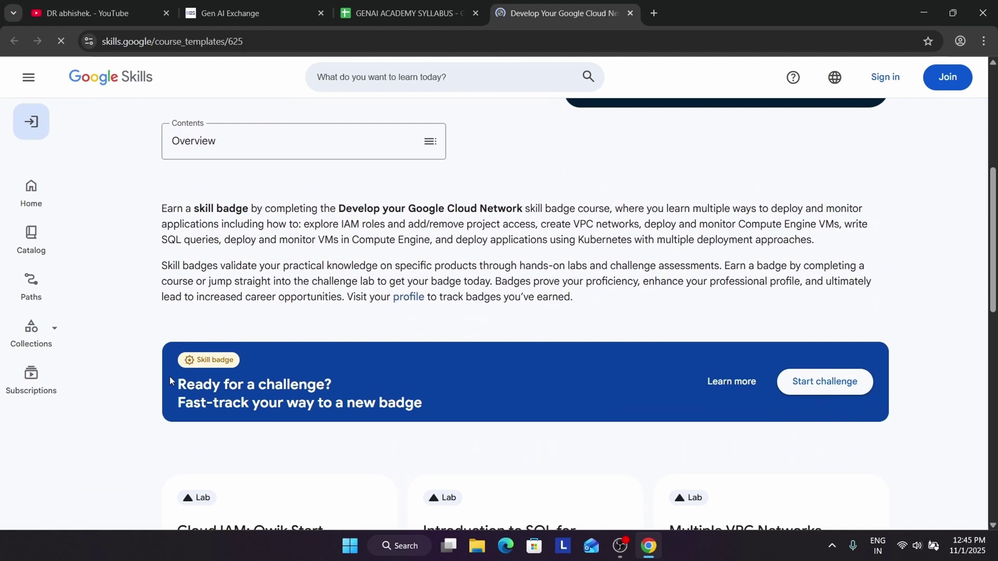
left_click_drag(169, 376, 423, 397)
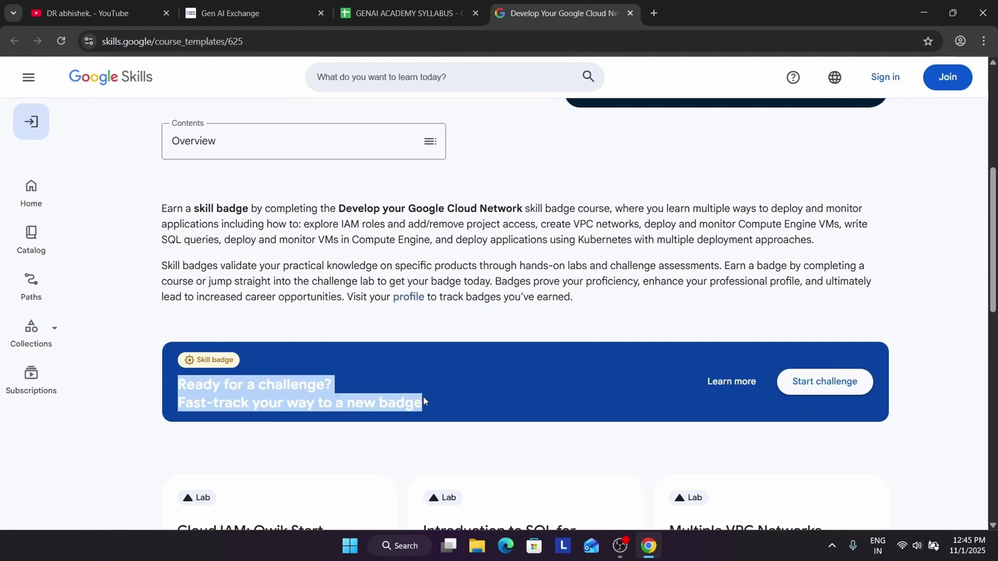
left_click(352, 390)
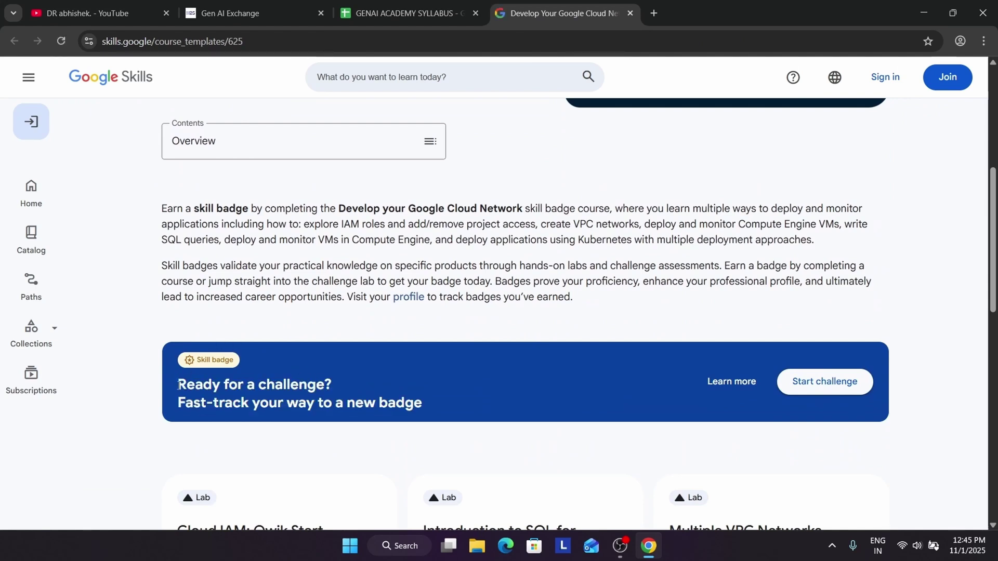
left_click_drag(171, 392, 499, 402)
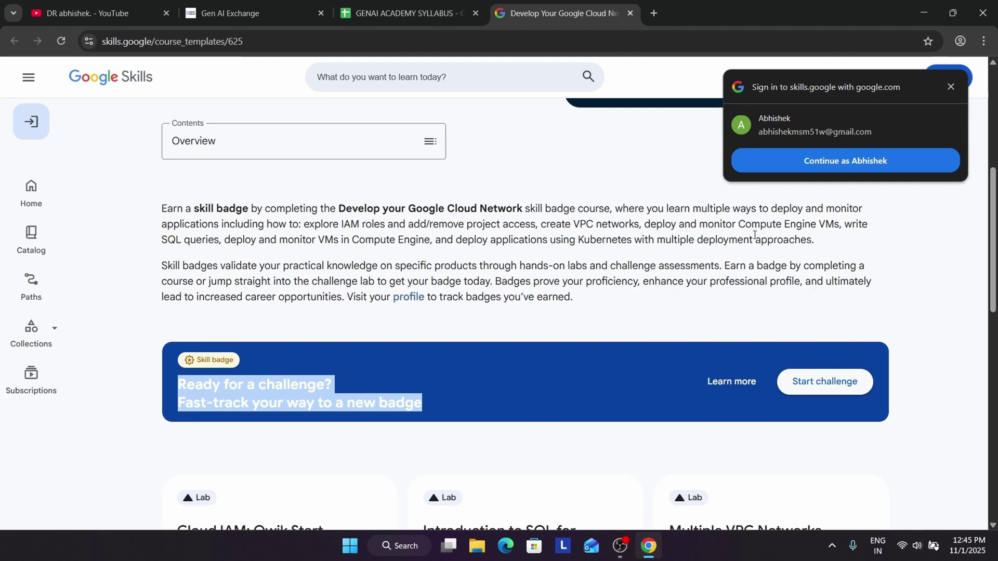
left_click(951, 88)
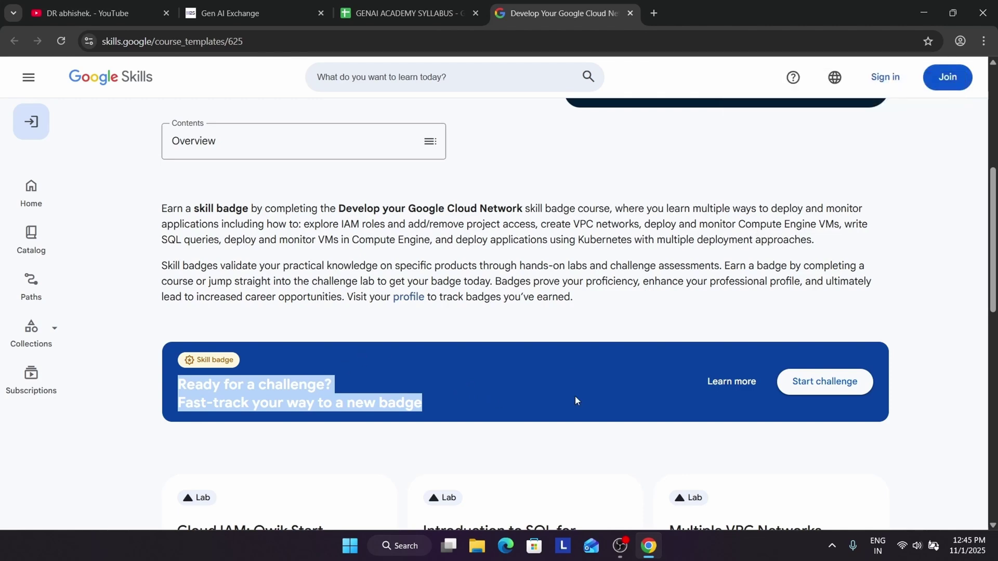
scroll(612, 351, "down", 2)
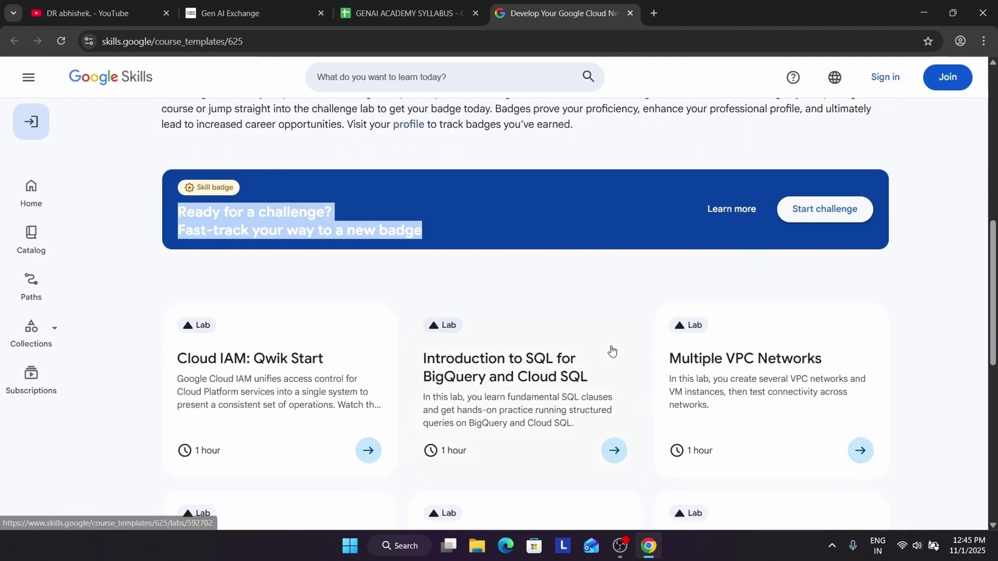
scroll(611, 352, "down", 2)
scroll(542, 383, "down", 3)
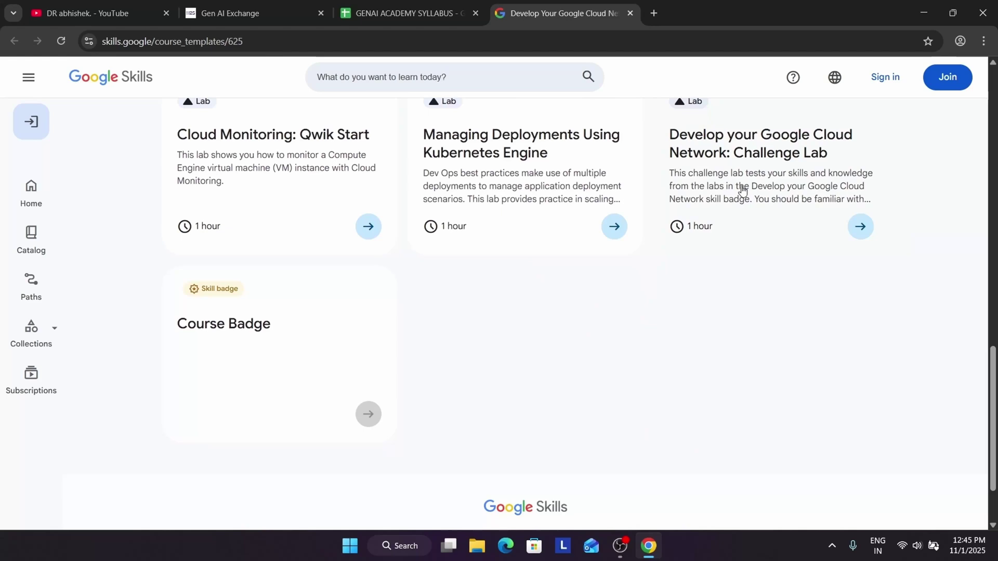
left_click(734, 191)
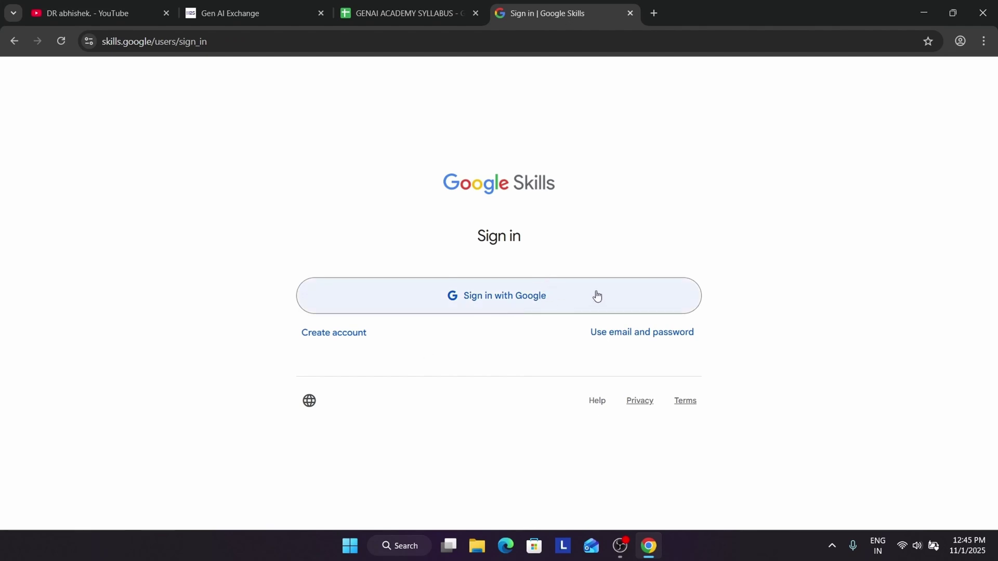
Go back to the course page, then return to the syllabus spreadsheet
left_click(14, 40)
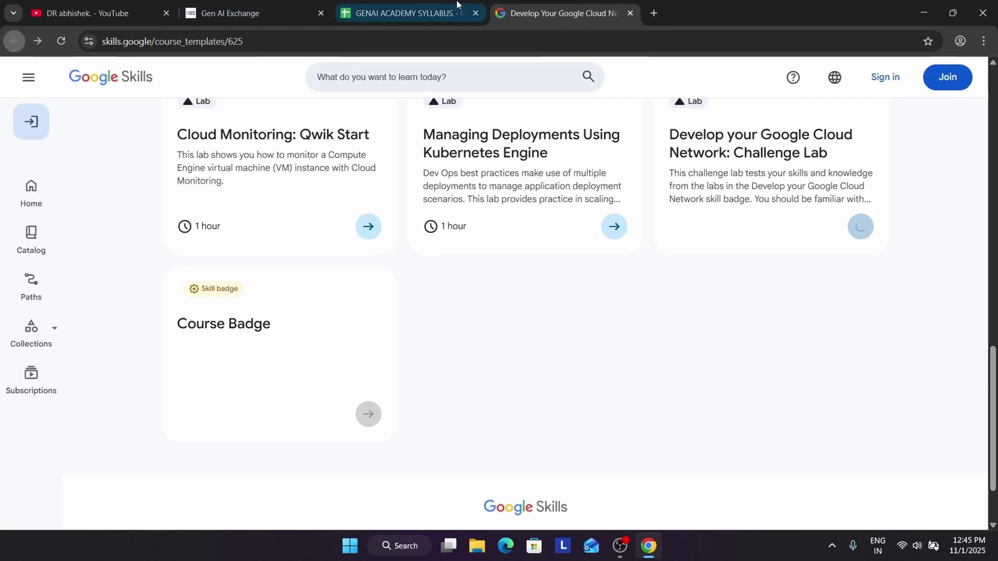
left_click(421, 14)
scroll(814, 289, "up", 1)
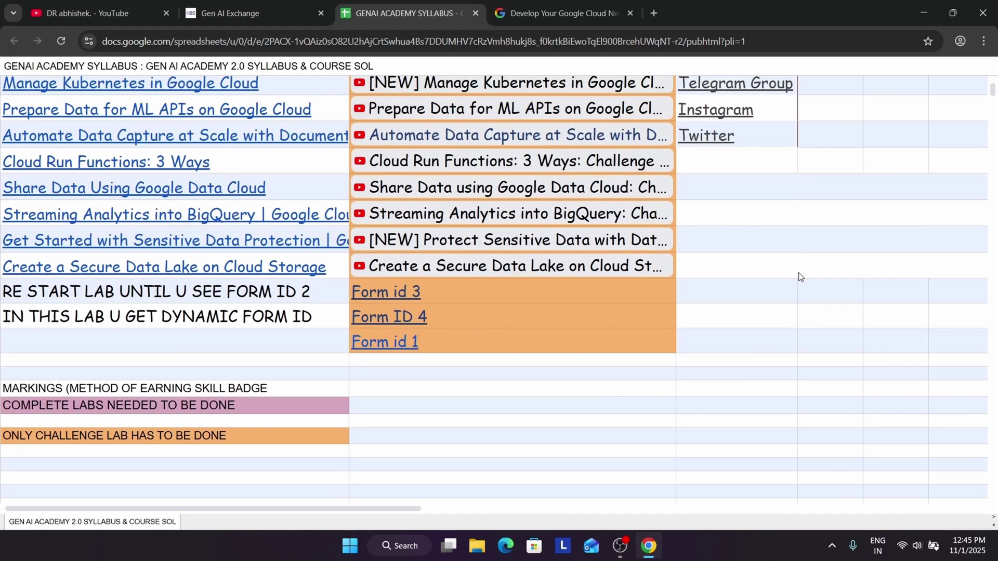
scroll(813, 289, "up", 4)
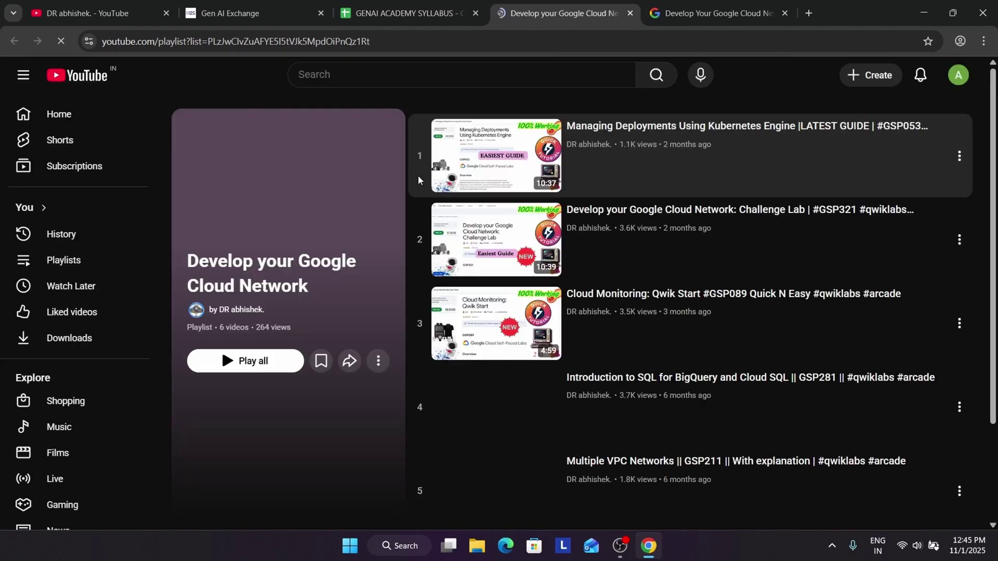
Return from the YouTube playlist to the GENAI ACADEMY SYLLABUS sheet
left_click(405, 13)
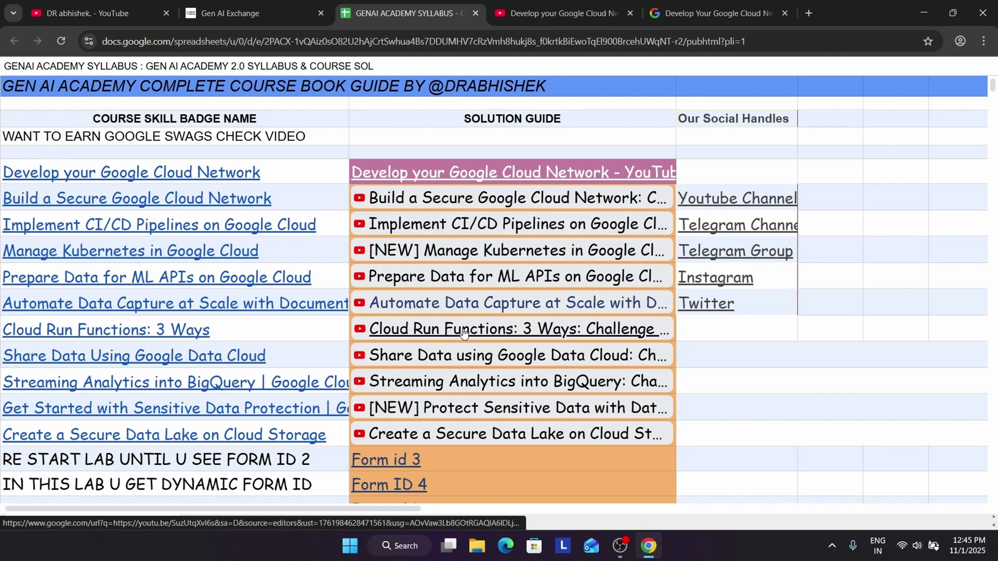
scroll(462, 440, "down", 1)
scroll(463, 441, "down", 2)
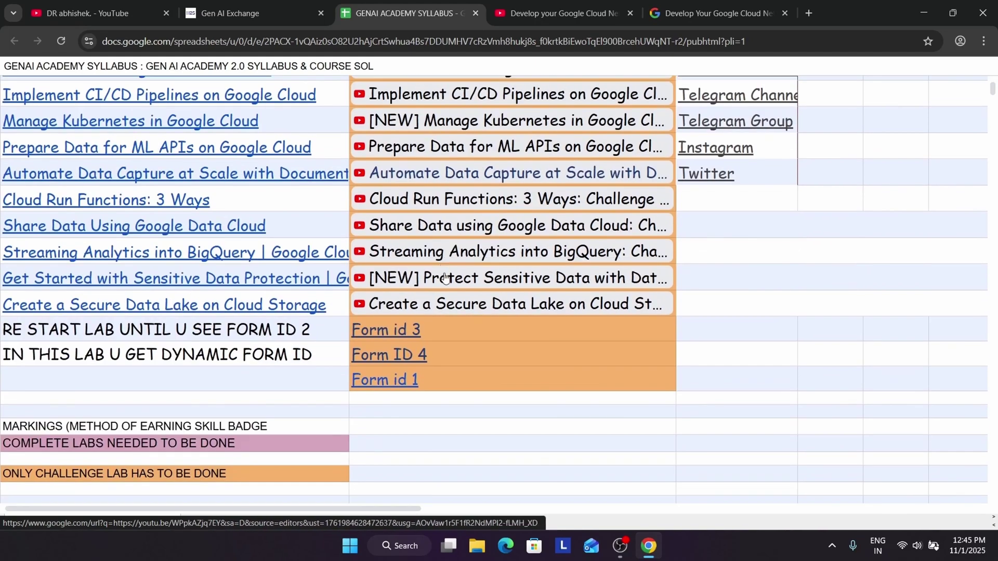
scroll(888, 325, "down", 3)
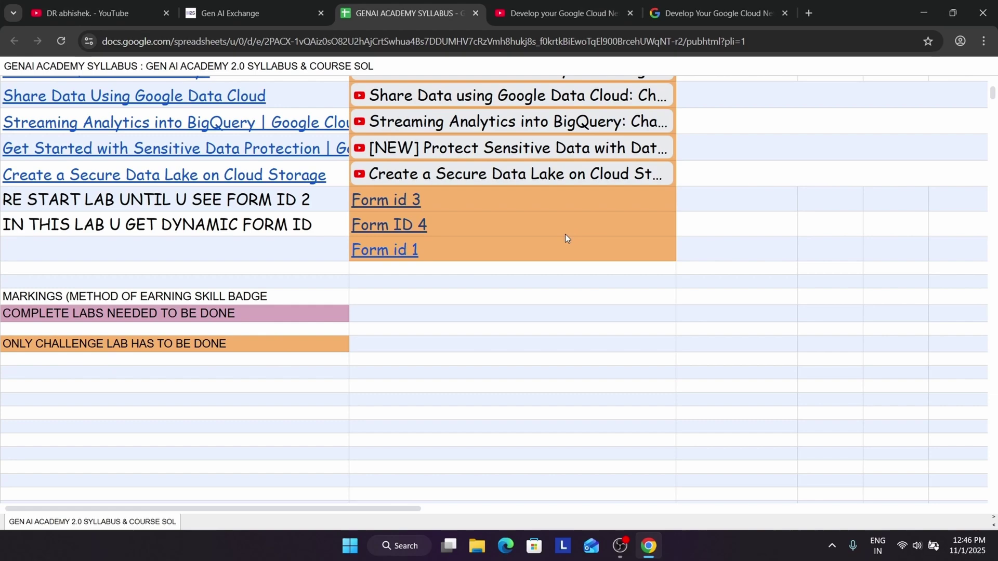
scroll(565, 236, "up", 4)
scroll(566, 236, "down", 5)
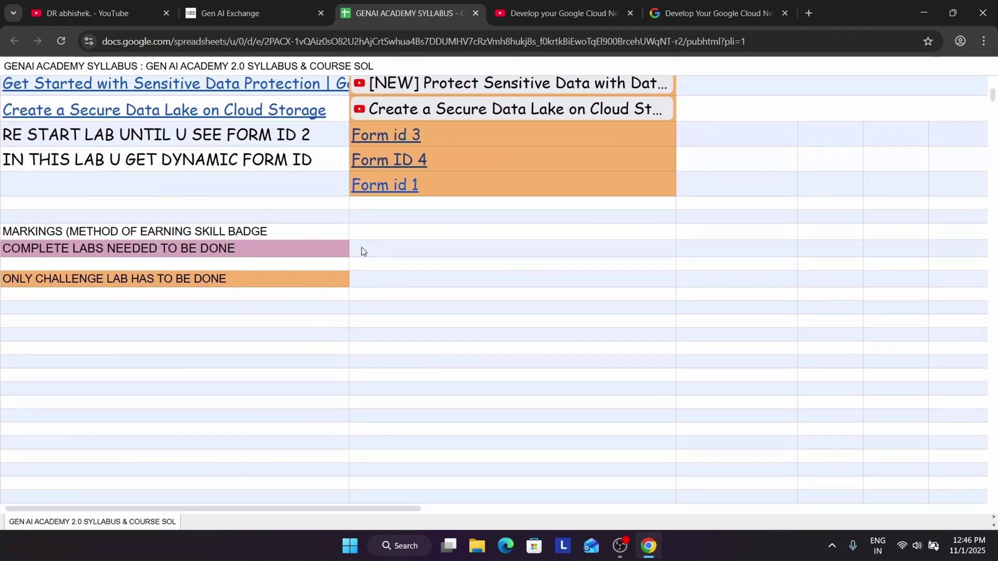
scroll(362, 247, "up", 3)
scroll(430, 261, "up", 2)
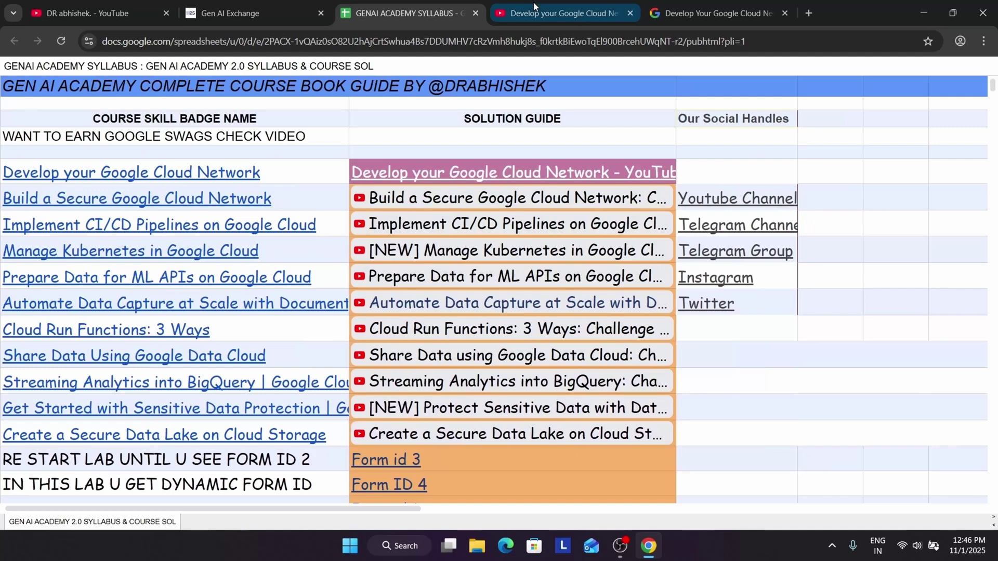
Compare the Google Skills course labs with the YouTube solution playlist, then return to the syllabus
left_click(772, 10)
scroll(442, 296, "up", 1)
scroll(440, 296, "up", 4)
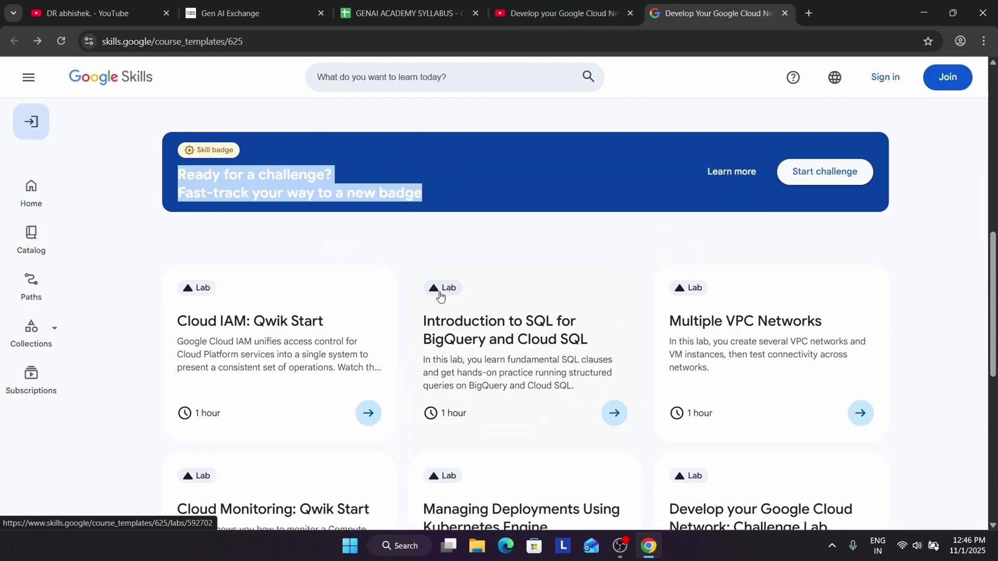
scroll(437, 294, "up", 2)
scroll(437, 294, "down", 2)
scroll(436, 294, "down", 5)
scroll(797, 126, "up", 1)
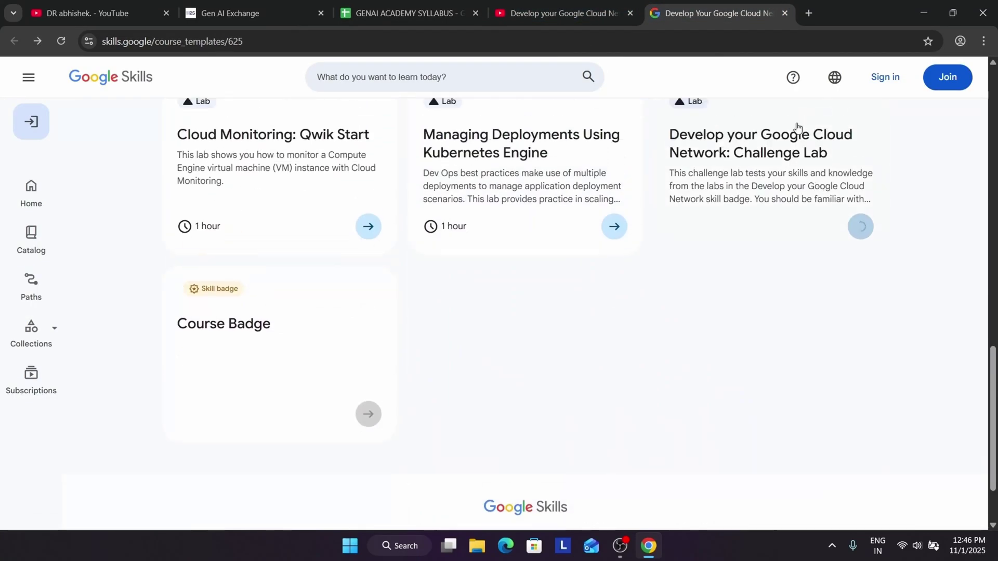
left_click(562, 12)
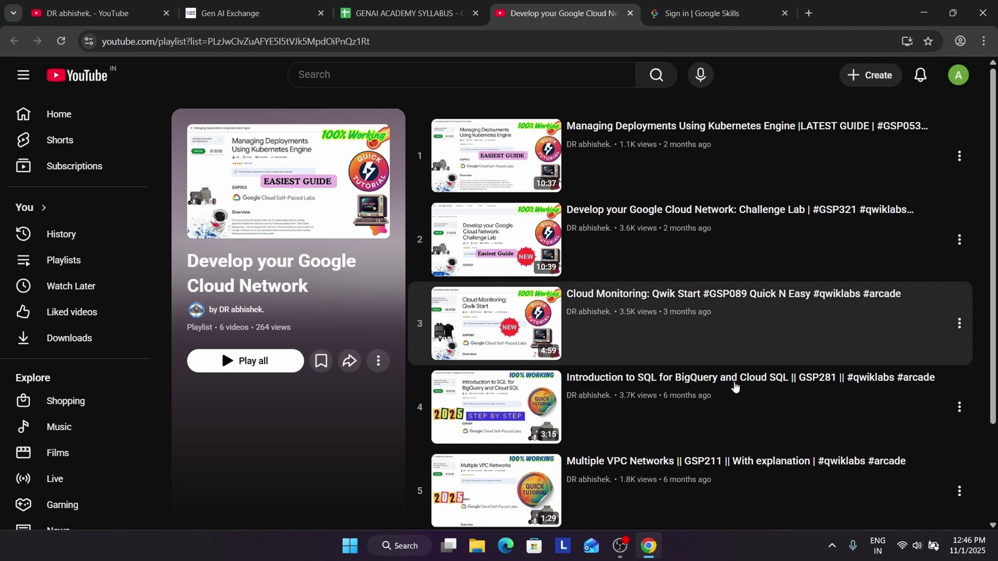
scroll(741, 392, "down", 2)
scroll(744, 394, "up", 2)
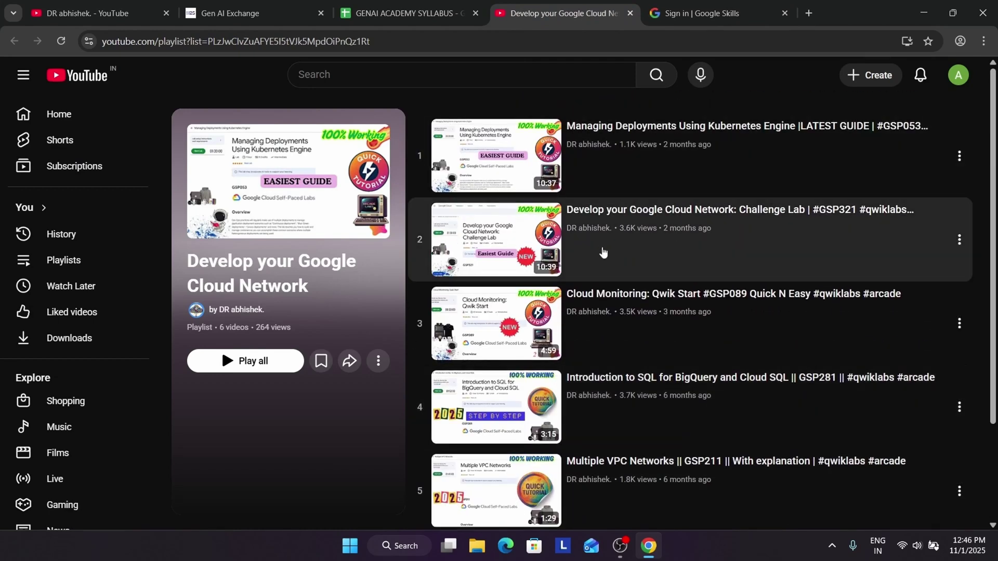
left_click(408, 10)
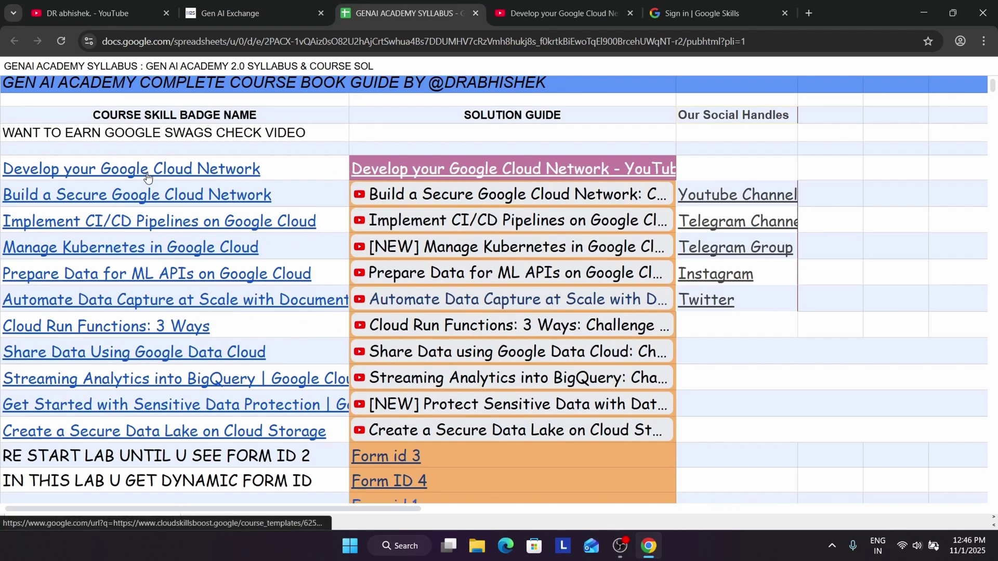
scroll(143, 226, "down", 10)
scroll(152, 281, "up", 1)
scroll(162, 296, "up", 3)
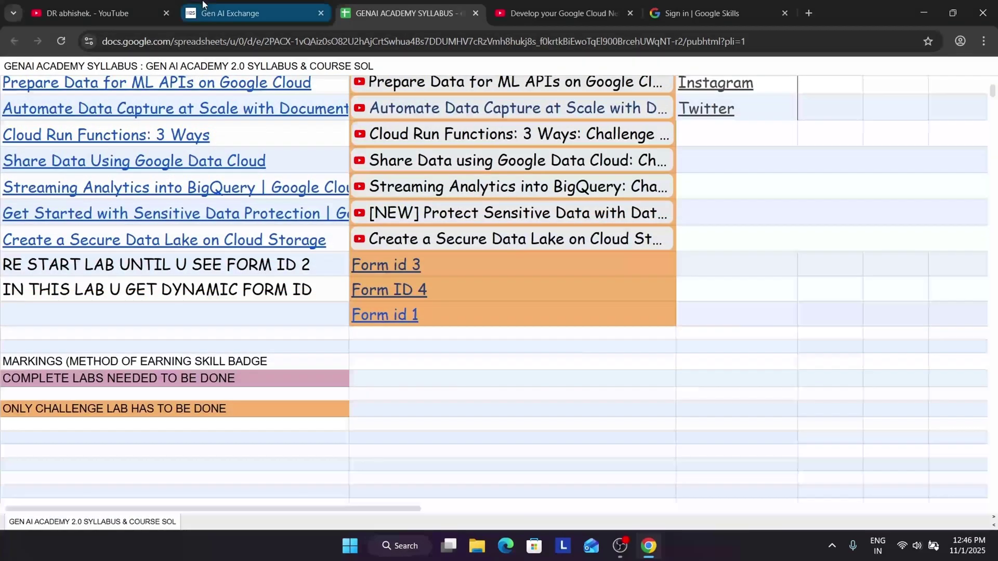
On the Gen AI Exchange FAQs, expand the first answer and the December 20, 2025 deadline answer
left_click(230, 12)
scroll(196, 395, "down", 2)
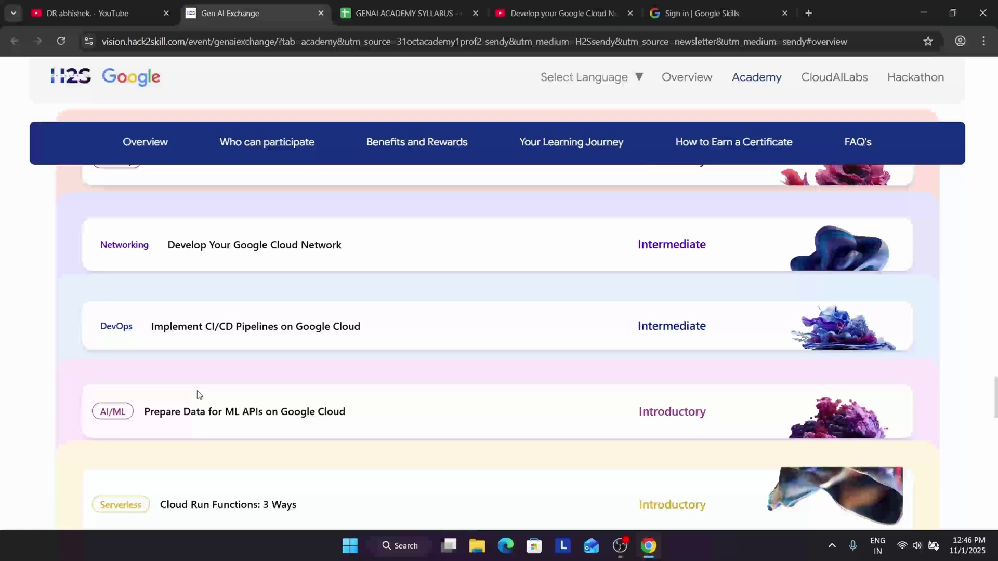
scroll(396, 363, "down", 5)
scroll(398, 361, "down", 2)
scroll(397, 362, "down", 3)
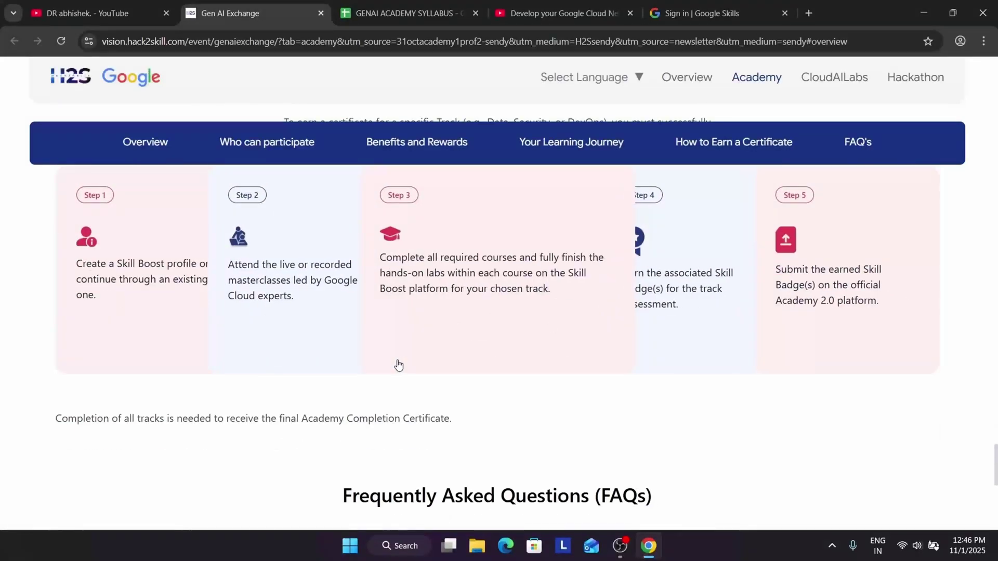
scroll(398, 365, "down", 2)
scroll(398, 366, "down", 2)
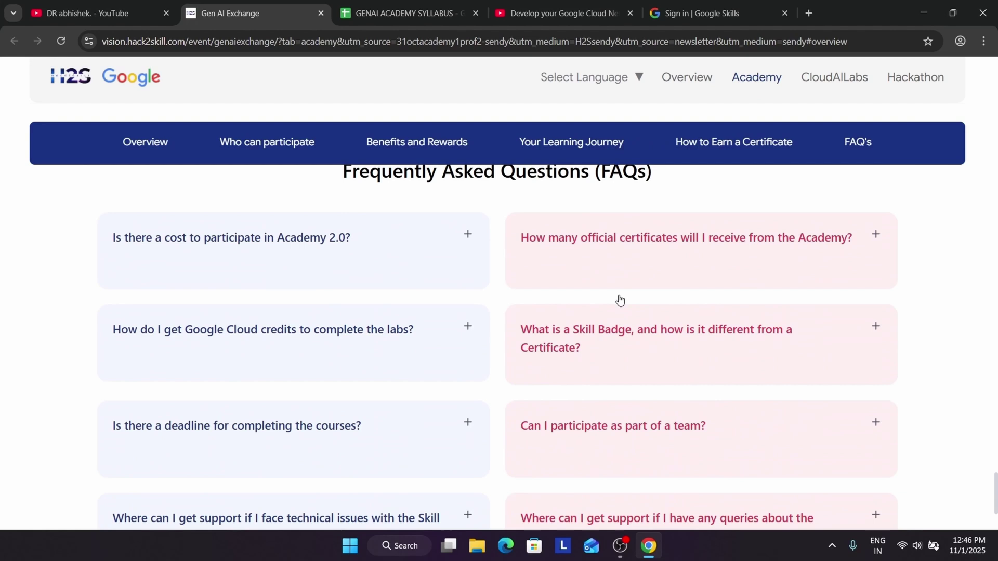
left_click(392, 257)
left_click(208, 439)
scroll(179, 405, "down", 2)
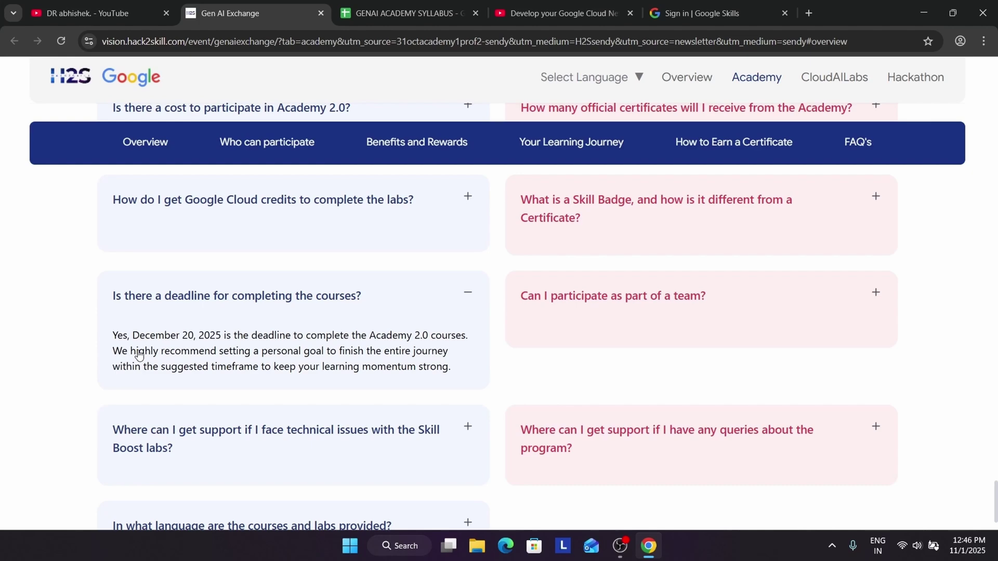
scroll(156, 367, "down", 1)
scroll(166, 374, "up", 3)
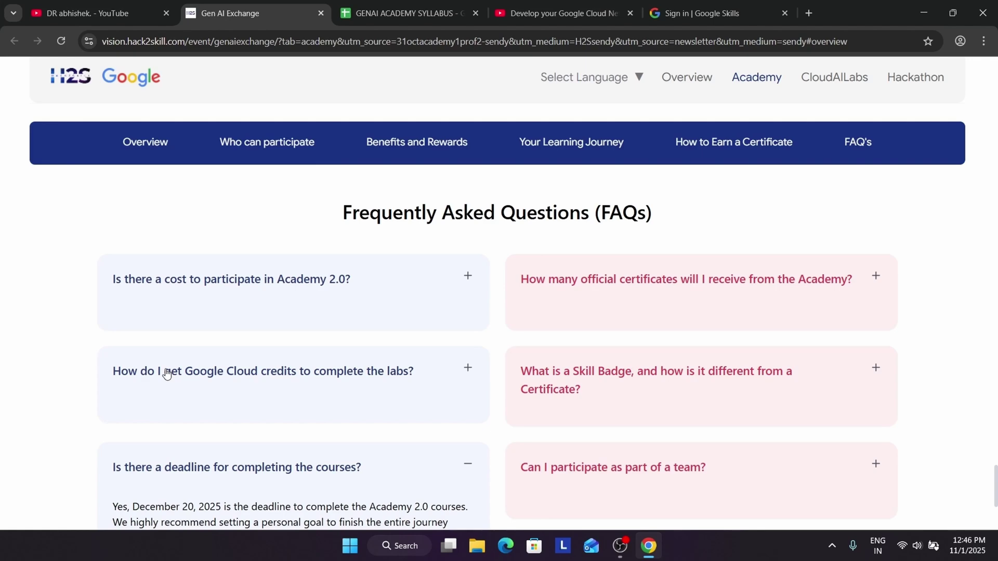
scroll(166, 373, "up", 5)
scroll(208, 339, "up", 3)
scroll(250, 323, "up", 3)
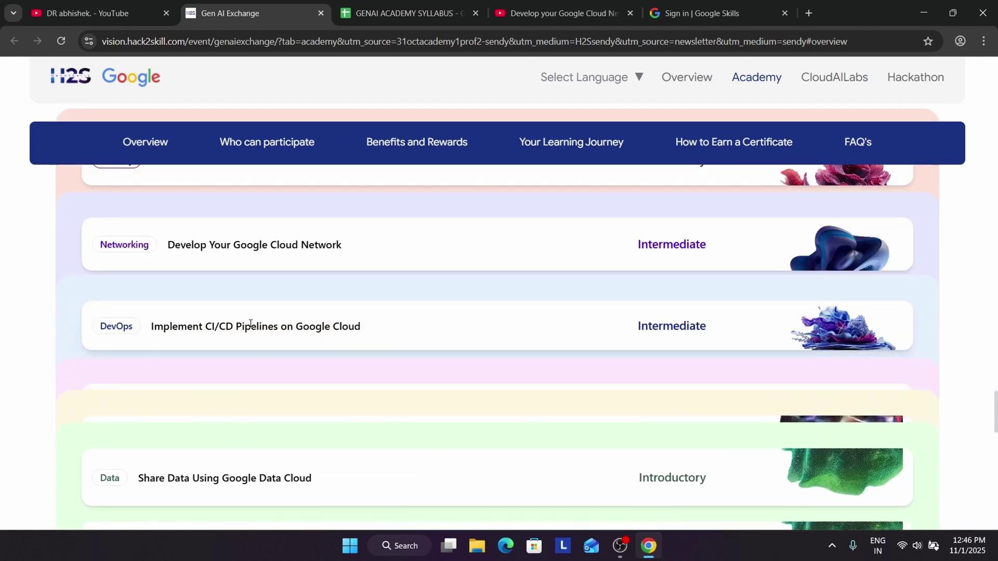
scroll(904, 280, "up", 1)
scroll(990, 224, "up", 3)
scroll(985, 223, "up", 3)
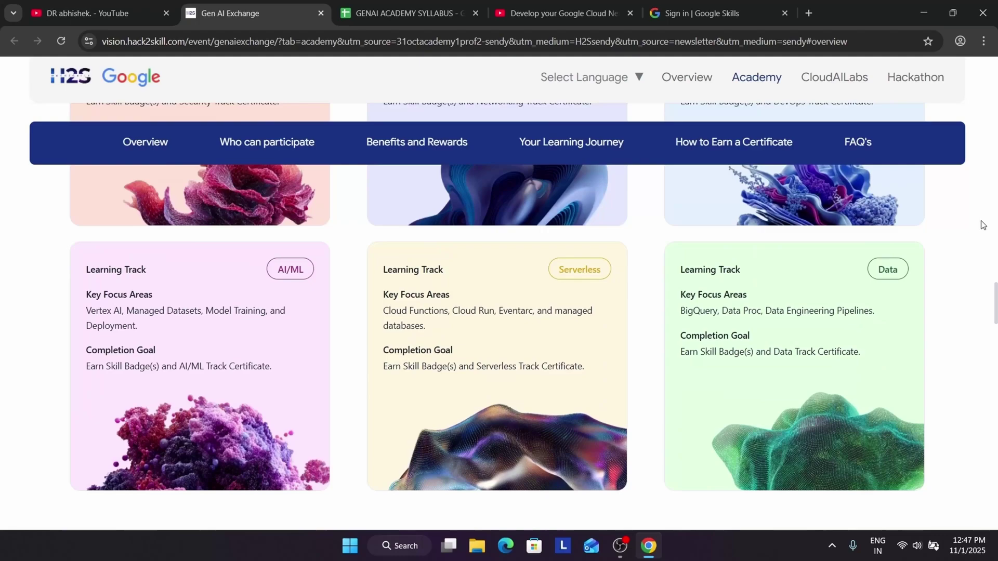
scroll(981, 225, "up", 2)
scroll(982, 226, "up", 3)
scroll(982, 226, "up", 2)
scroll(984, 228, "up", 2)
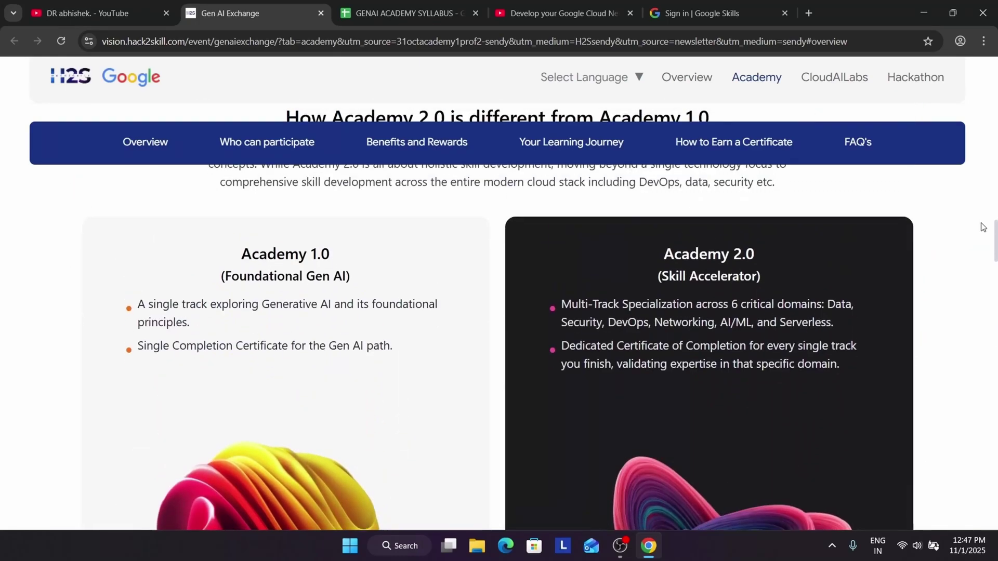
scroll(791, 232, "up", 3)
scroll(663, 312, "up", 2)
scroll(523, 379, "up", 3)
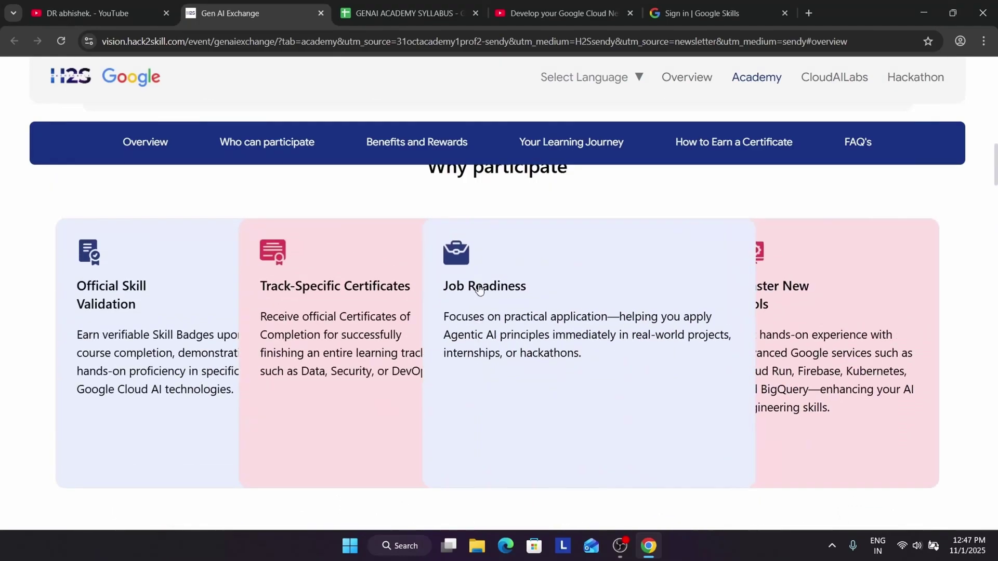
scroll(479, 289, "up", 5)
scroll(467, 296, "up", 3)
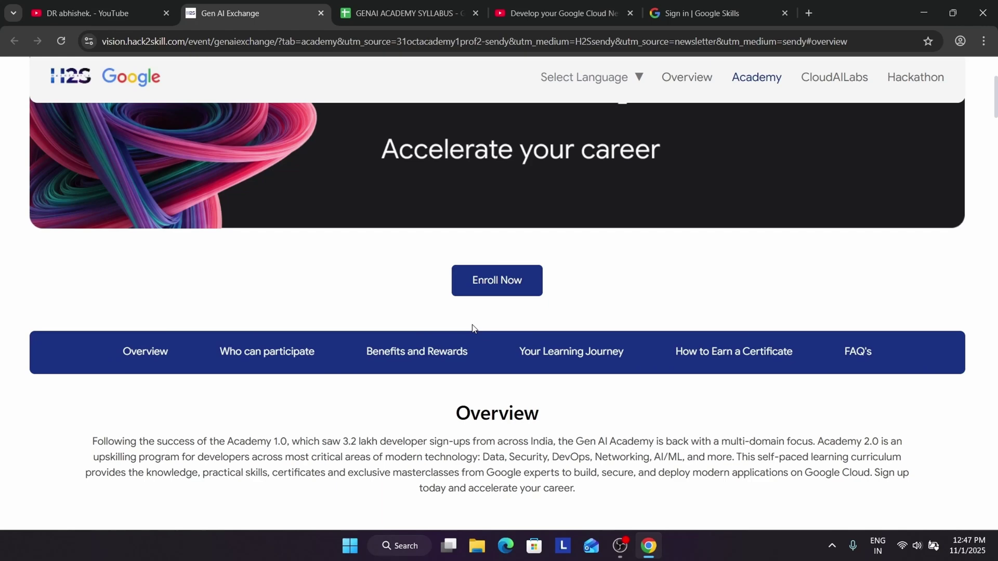
left_click(437, 11)
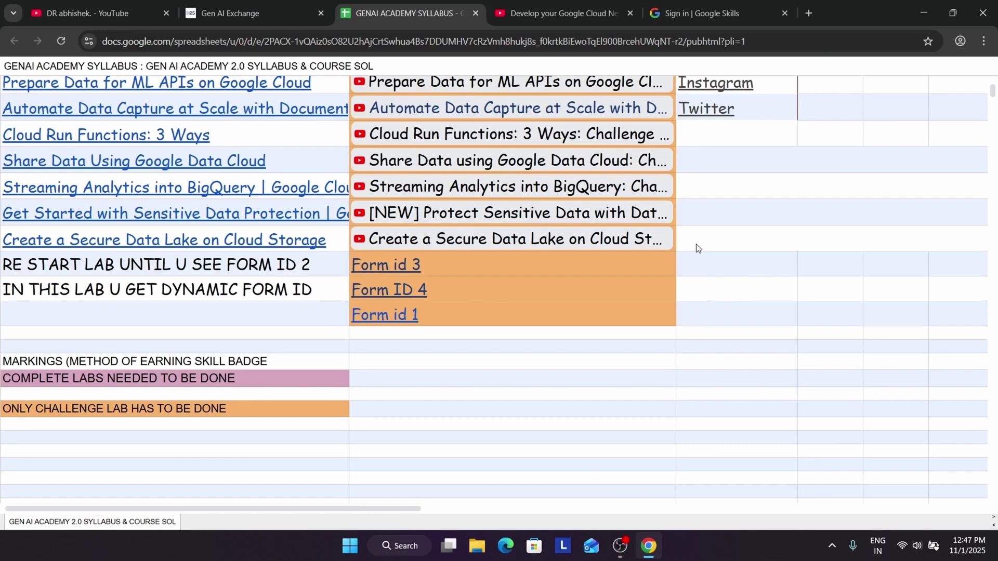
scroll(688, 374, "up", 3)
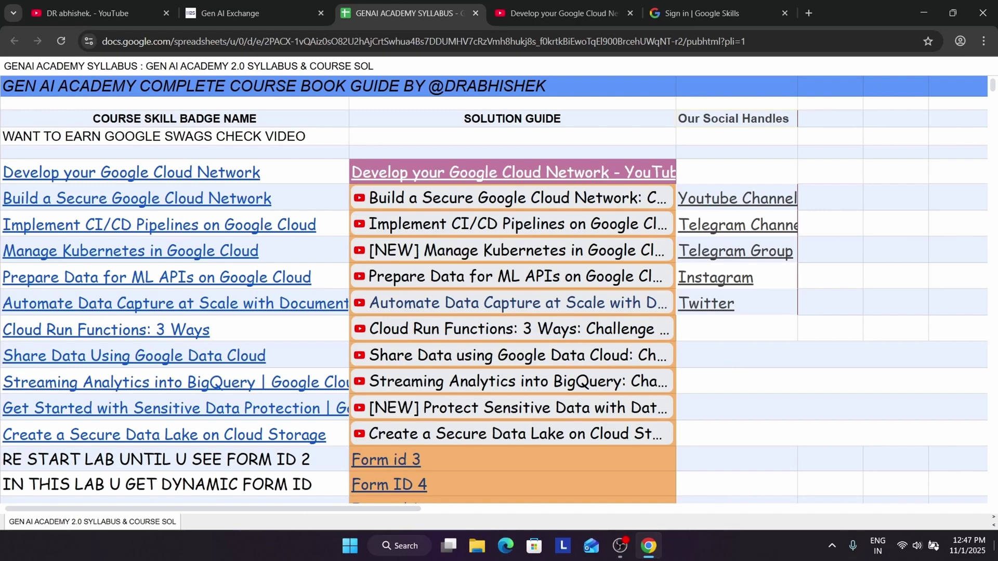
From the Gen AI Academy page, continue Google sign-in, then leave the registration form for My Dashboard
left_click(259, 7)
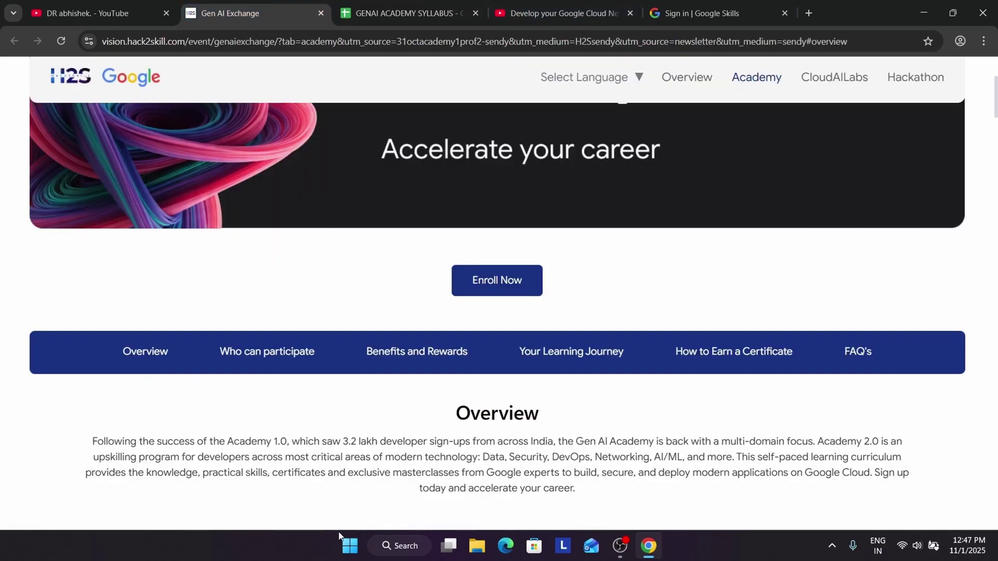
scroll(551, 281, "up", 3)
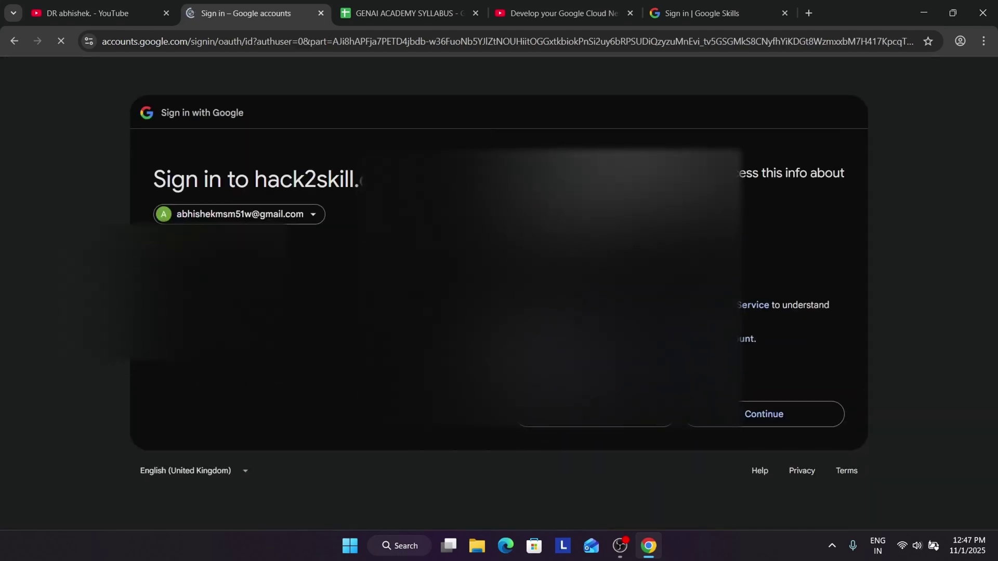
left_click(759, 414)
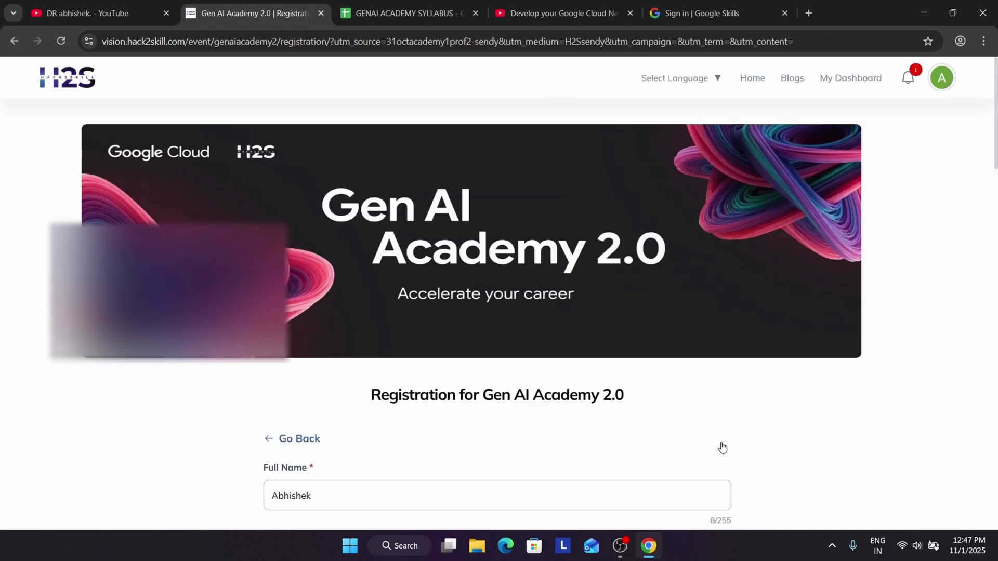
left_click(831, 85)
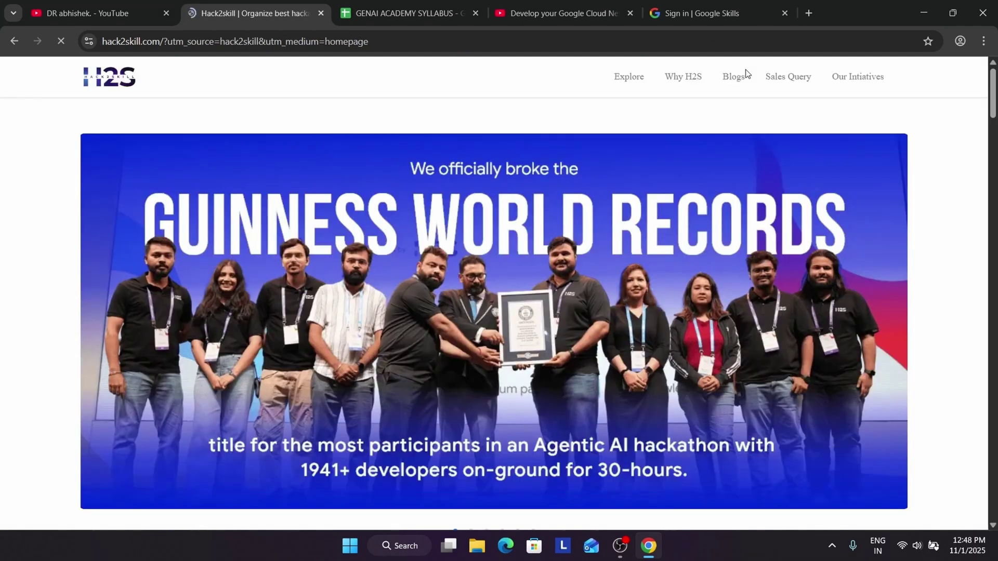
scroll(511, 196, "down", 1)
scroll(511, 196, "down", 4)
scroll(511, 196, "up", 3)
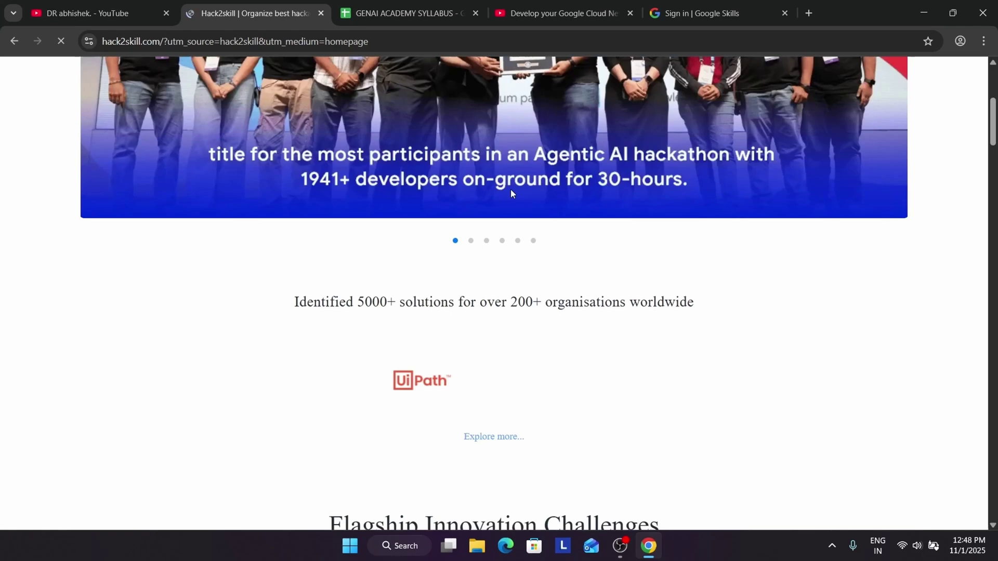
Visit the YouTube channel tab, then switch back to the GENAI ACADEMY SYLLABUS sheet
left_click(111, 5)
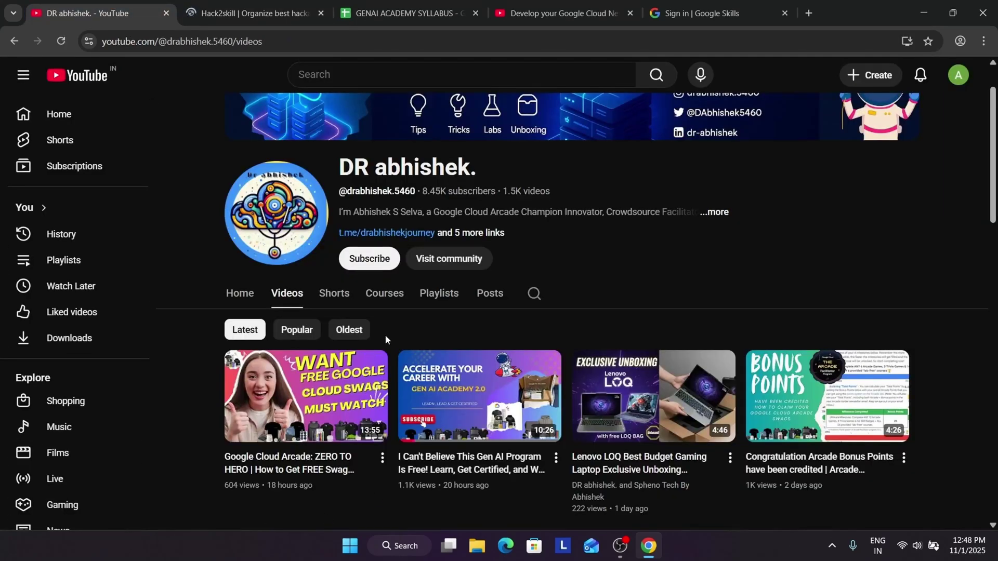
left_click(359, 9)
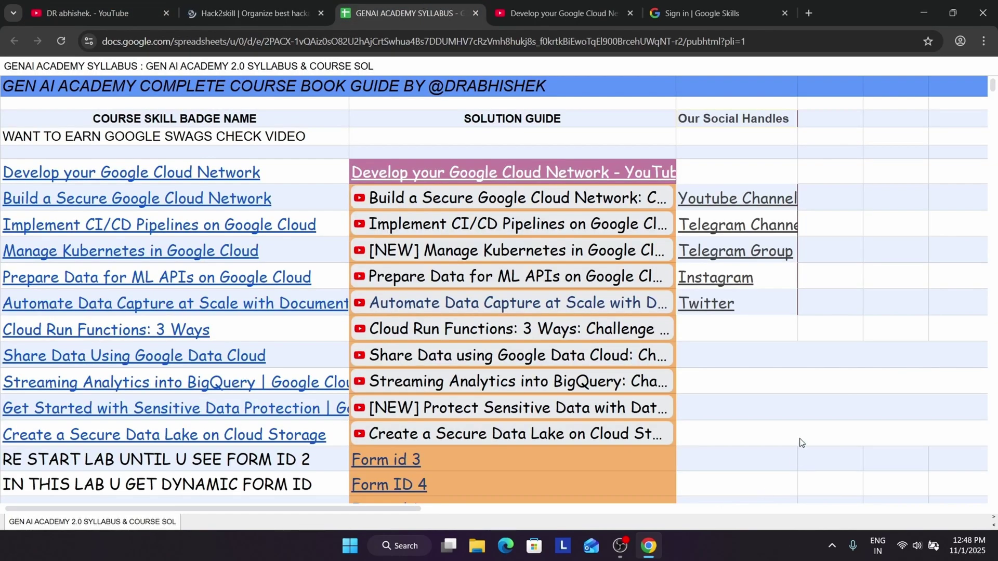